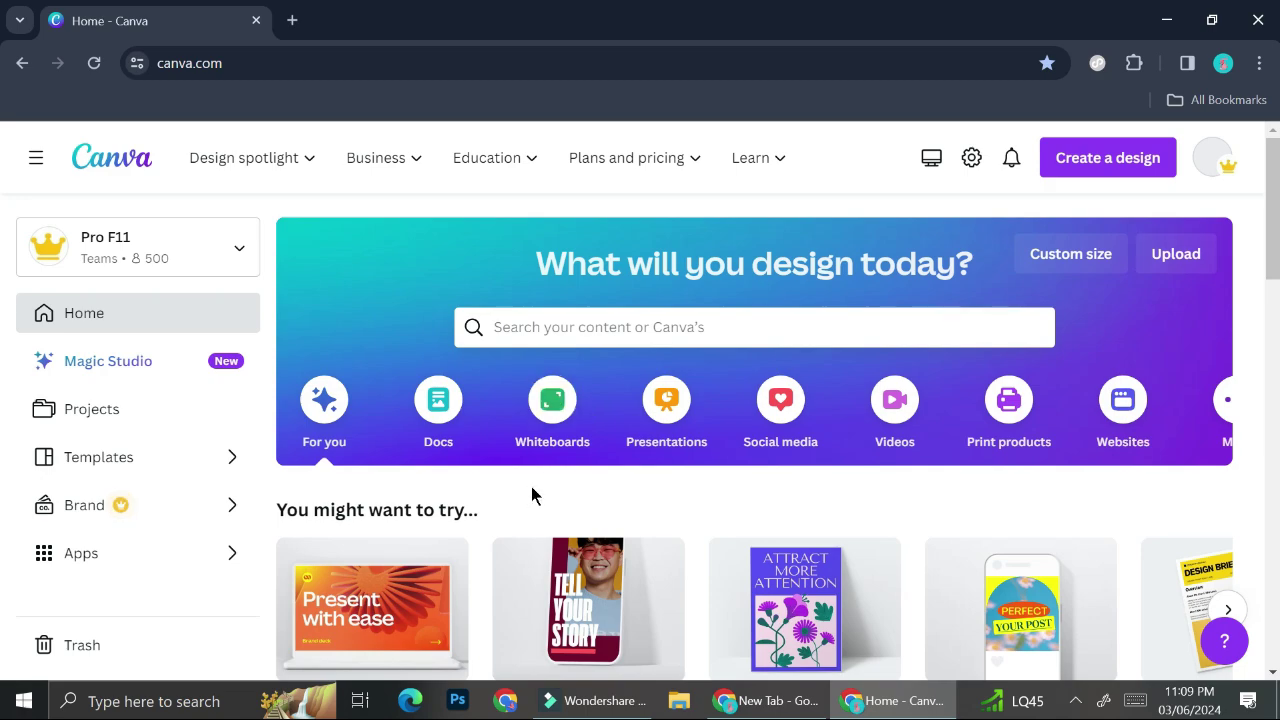
Step: Open the Beige Minimalist Creative Portfolio Presentation and page through its slides, ending on About me
scroll(531, 486, down, 10)
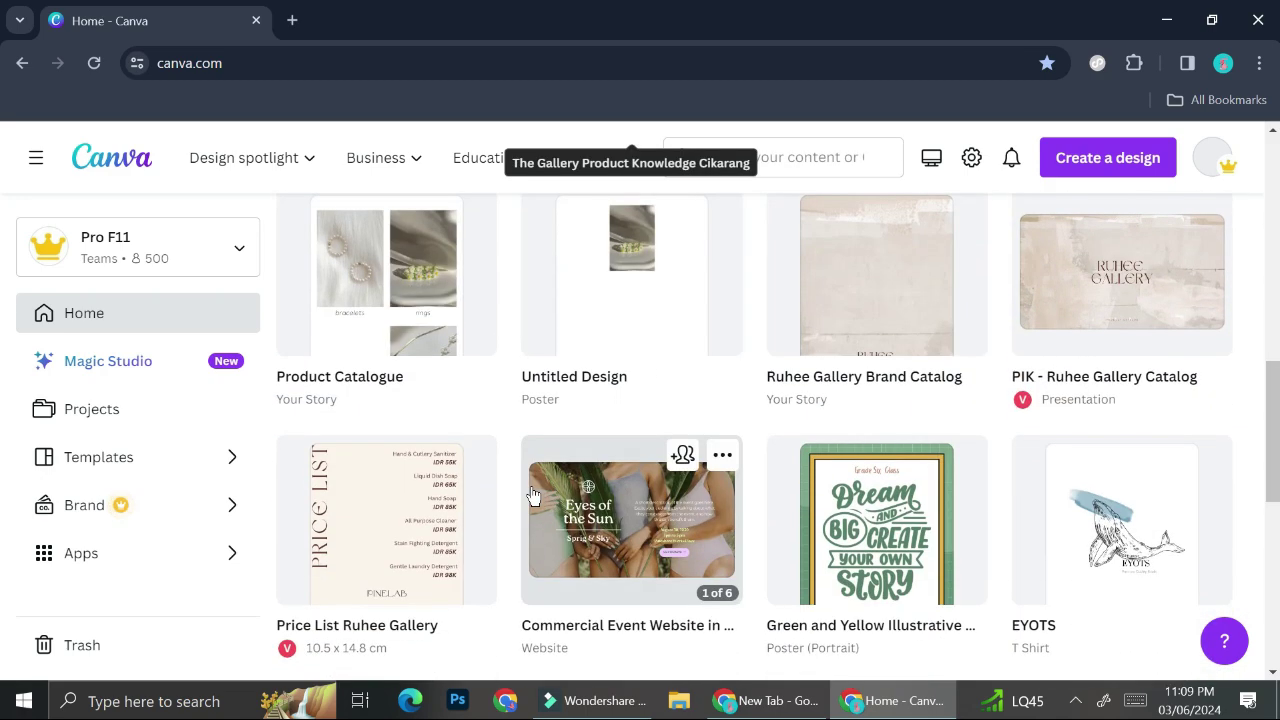
scroll(531, 494, down, 3)
scroll(529, 494, down, 3)
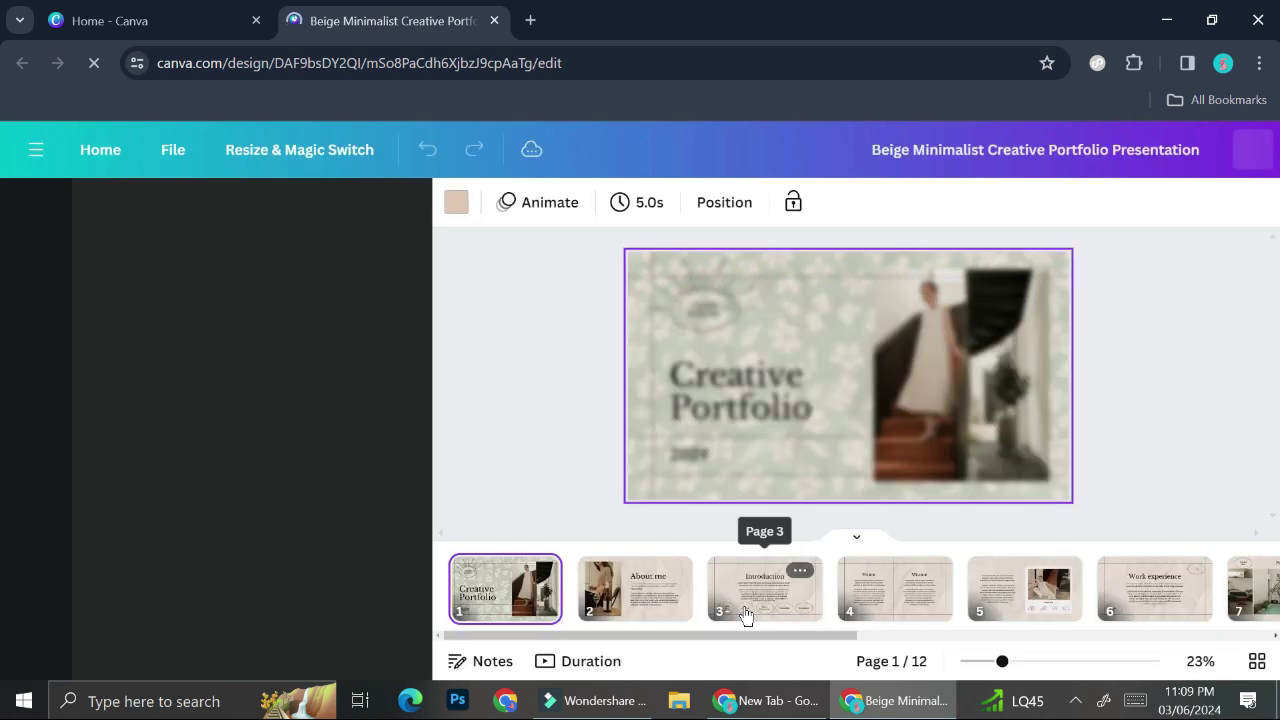
scroll(744, 614, down, 10)
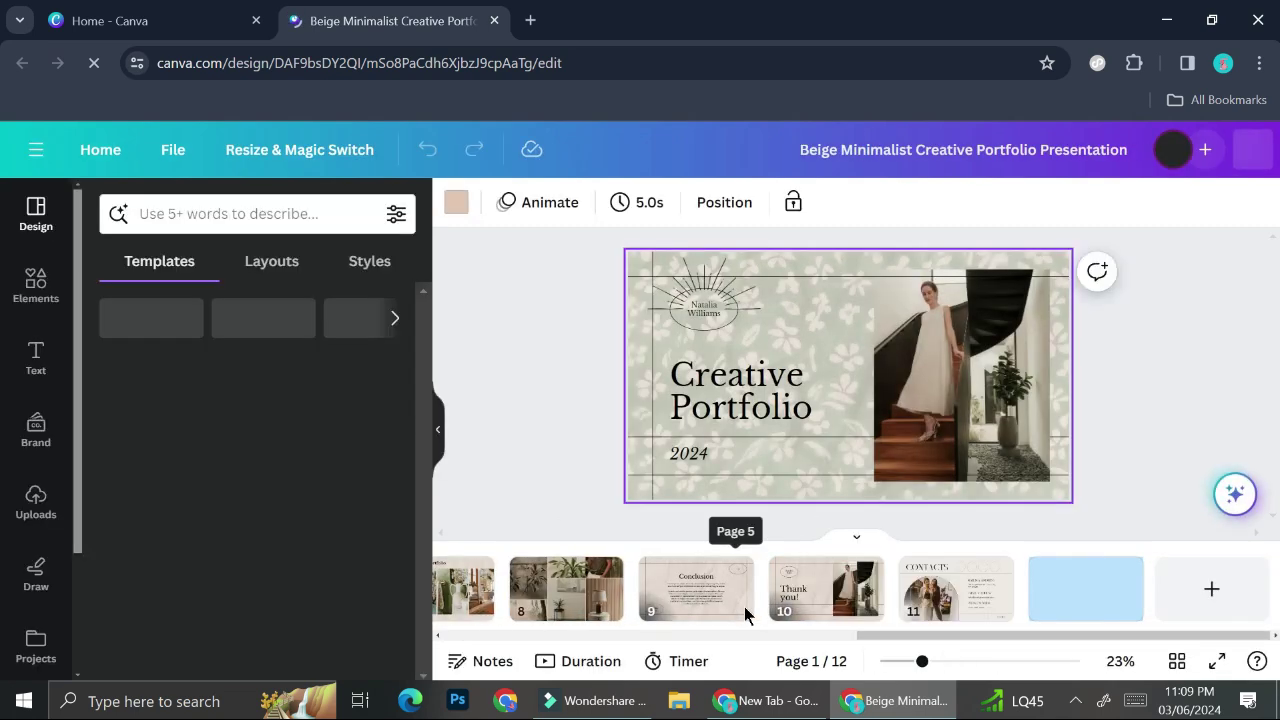
click(845, 607)
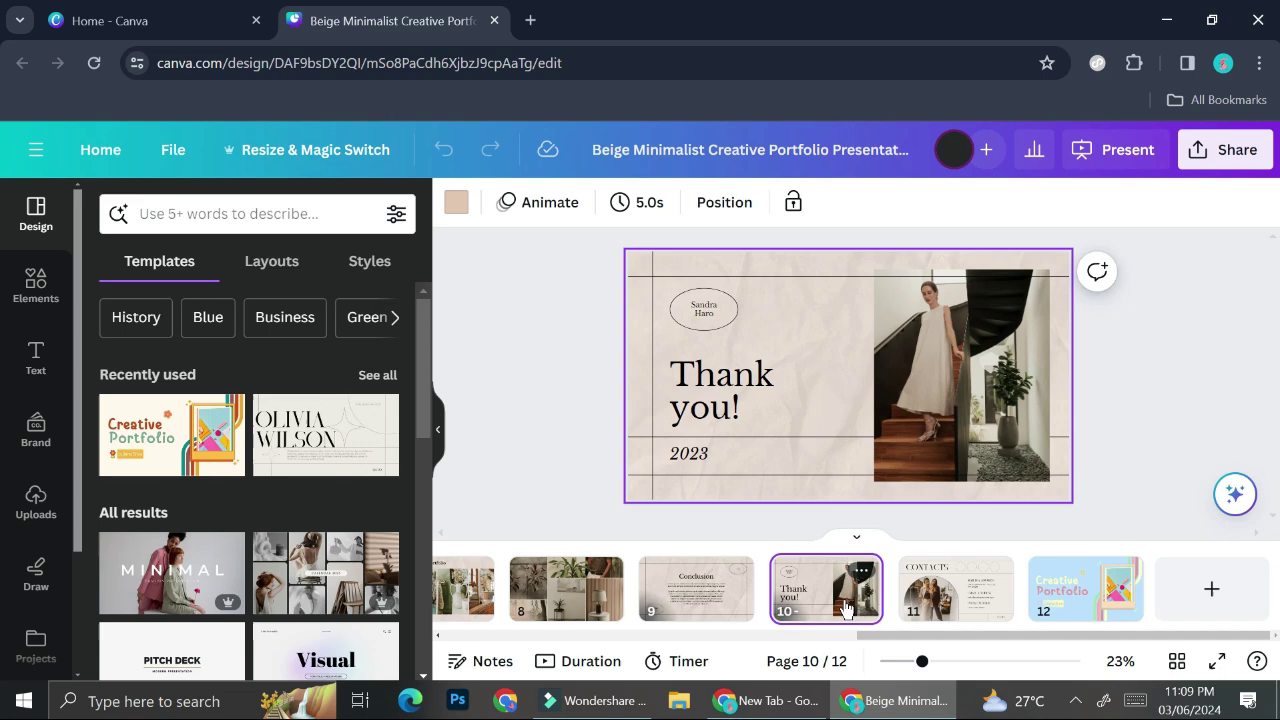
click(957, 595)
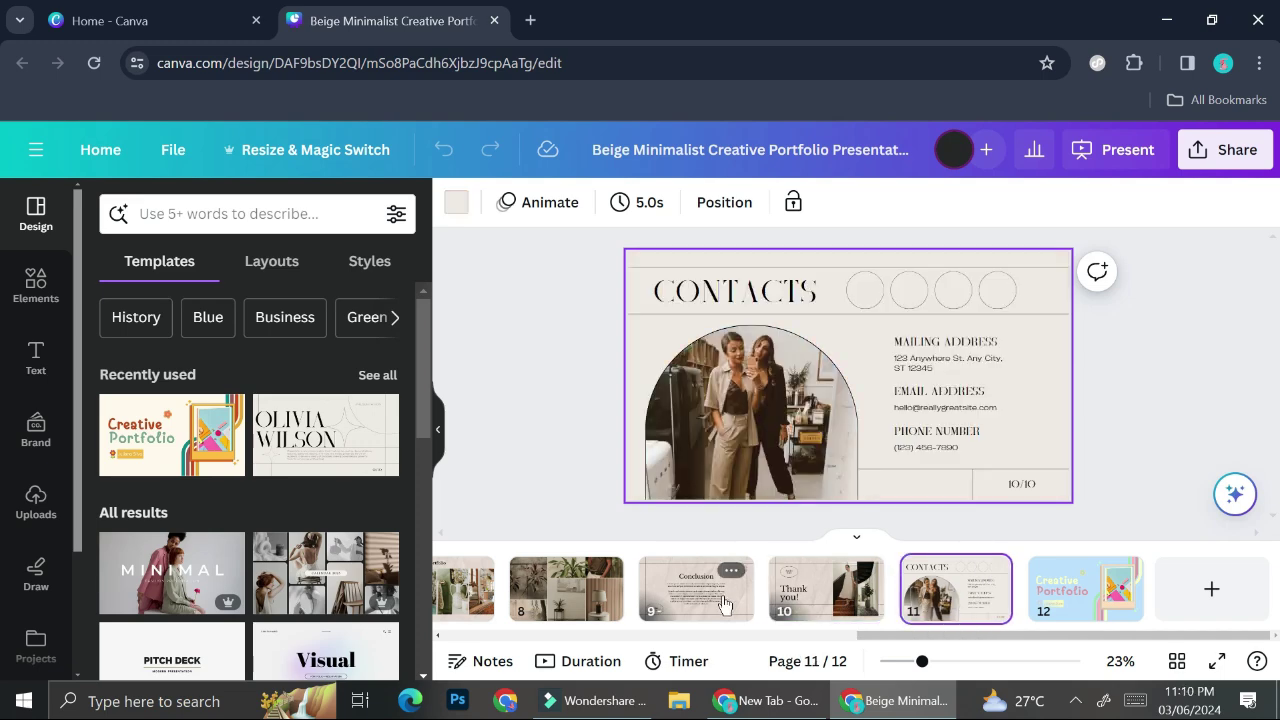
click(726, 605)
scroll(726, 605, up, 10)
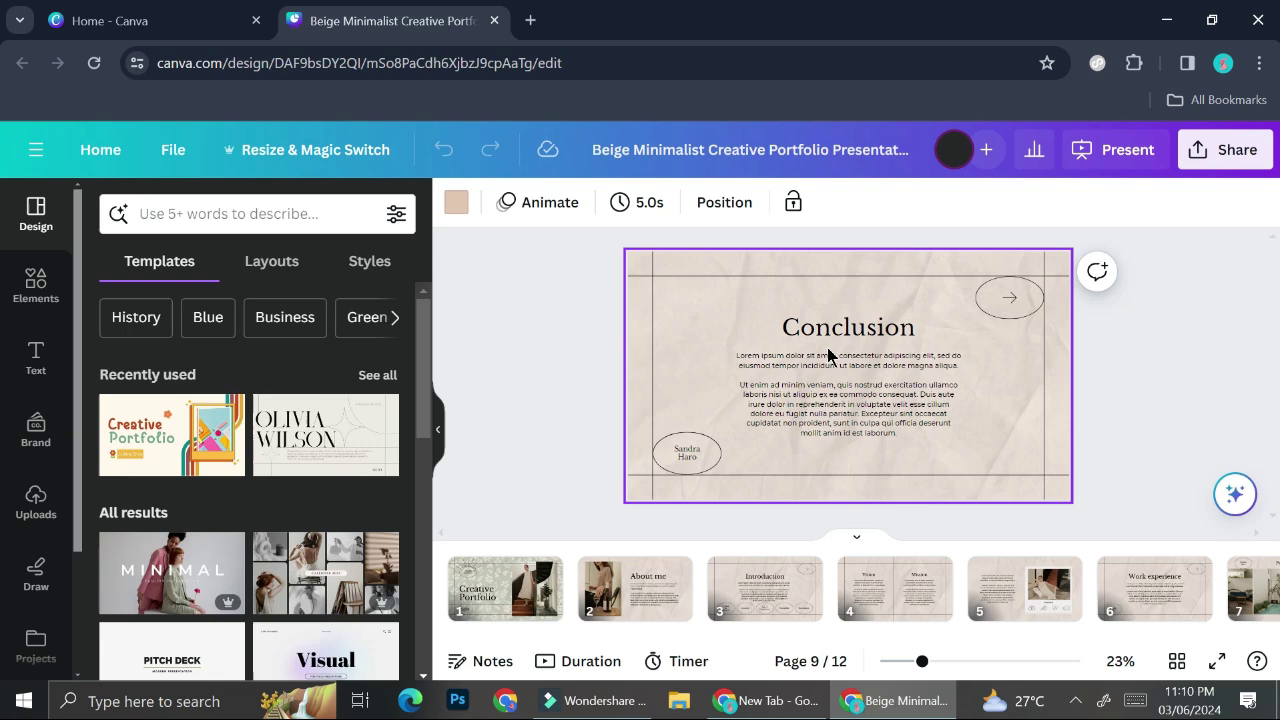
click(614, 560)
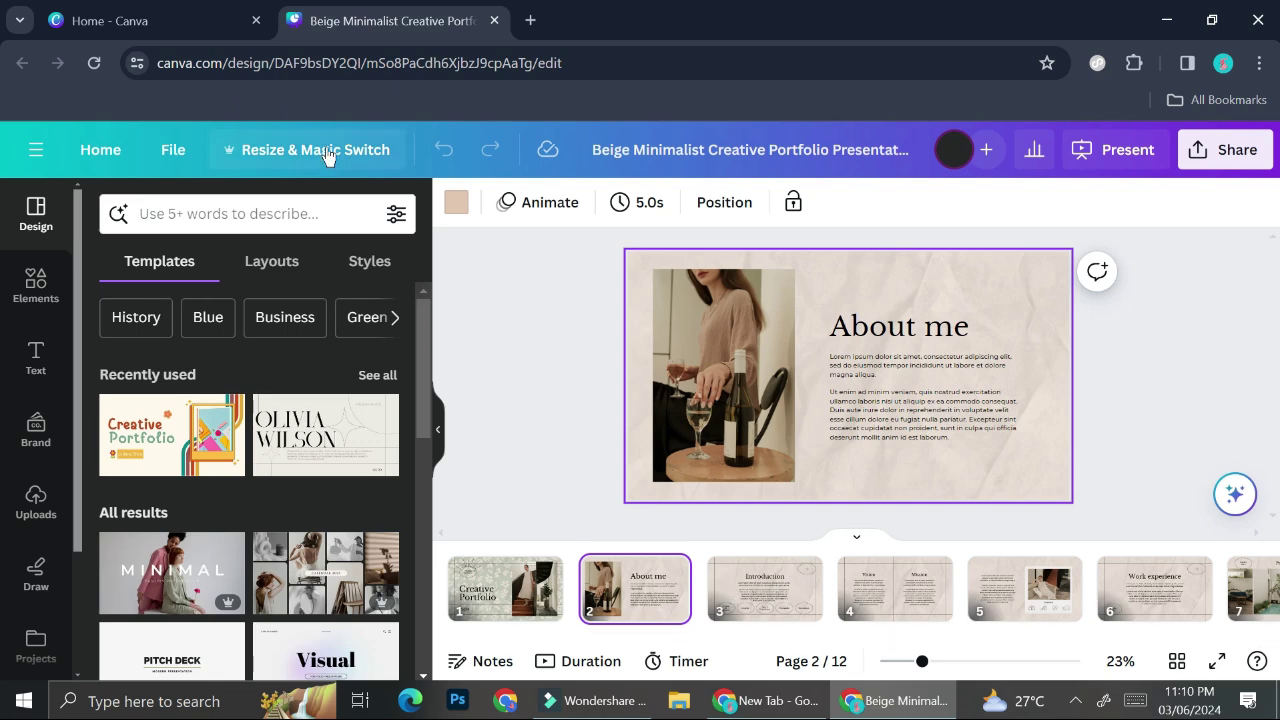
Step: Browse the Resize & Magic Switch size lists, including Instagram Story and Desktop Wallpaper
click(373, 172)
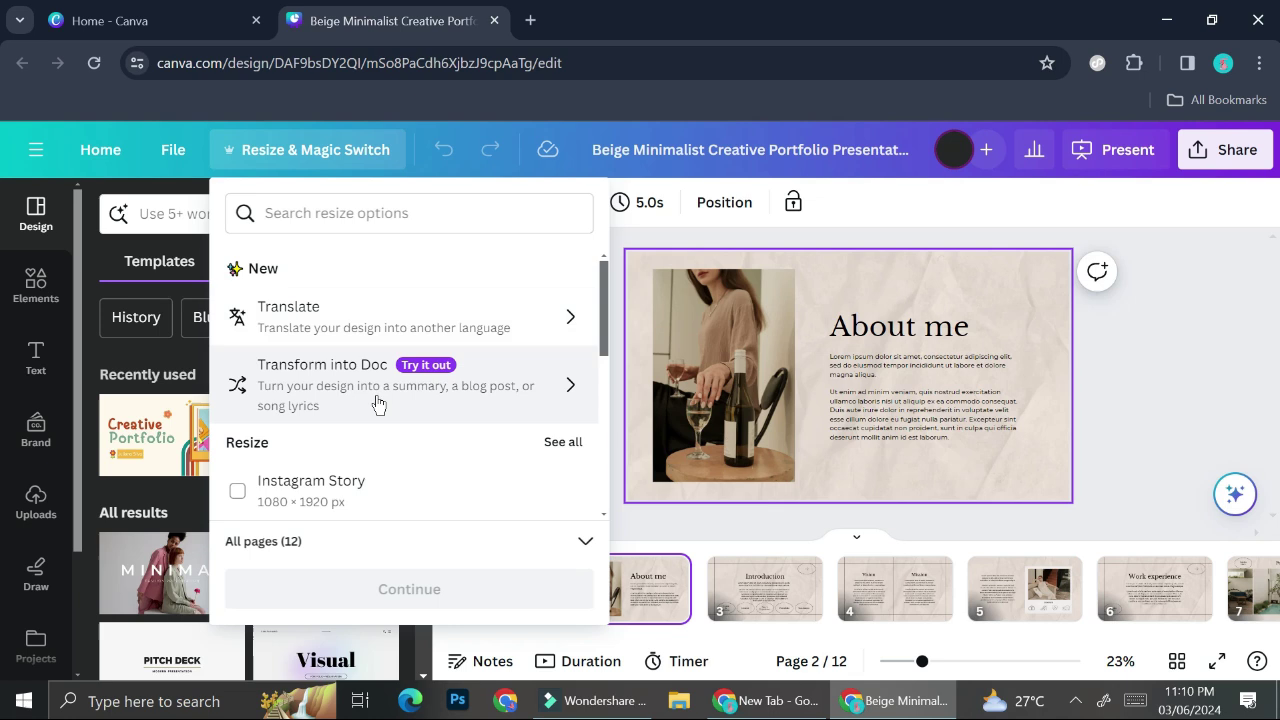
scroll(378, 403, down, 2)
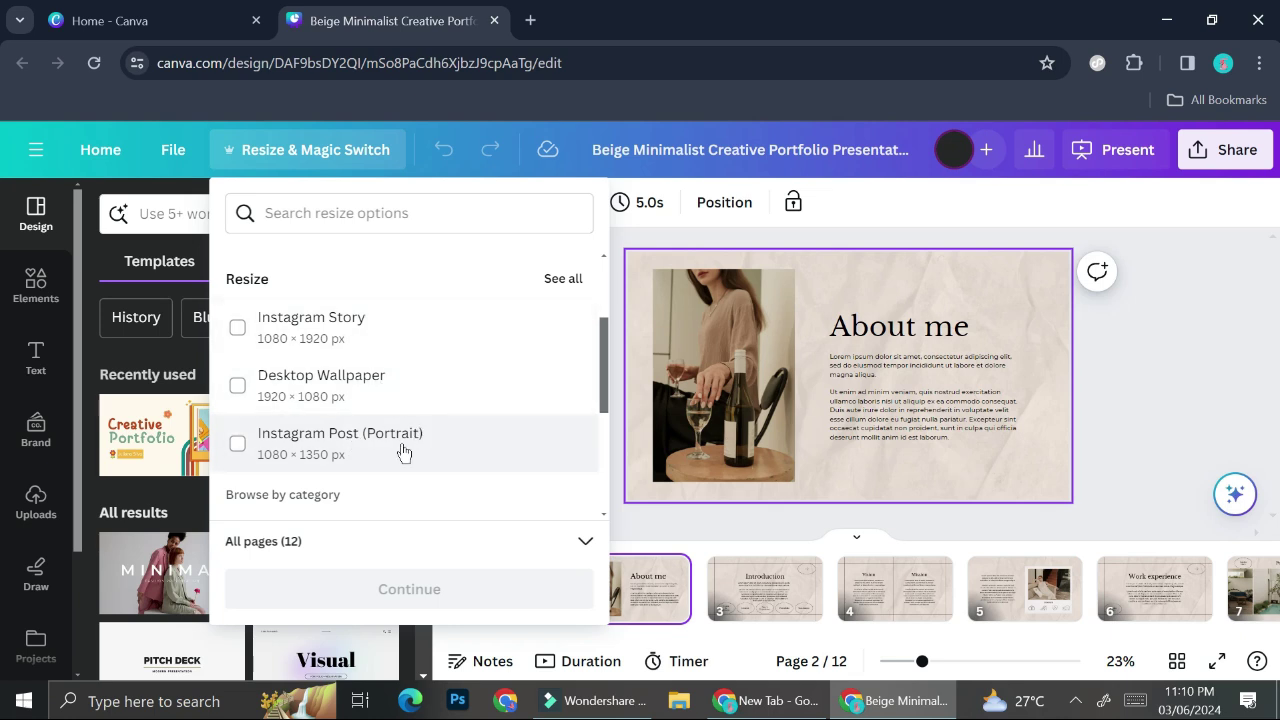
scroll(408, 449, down, 2)
scroll(408, 449, up, 2)
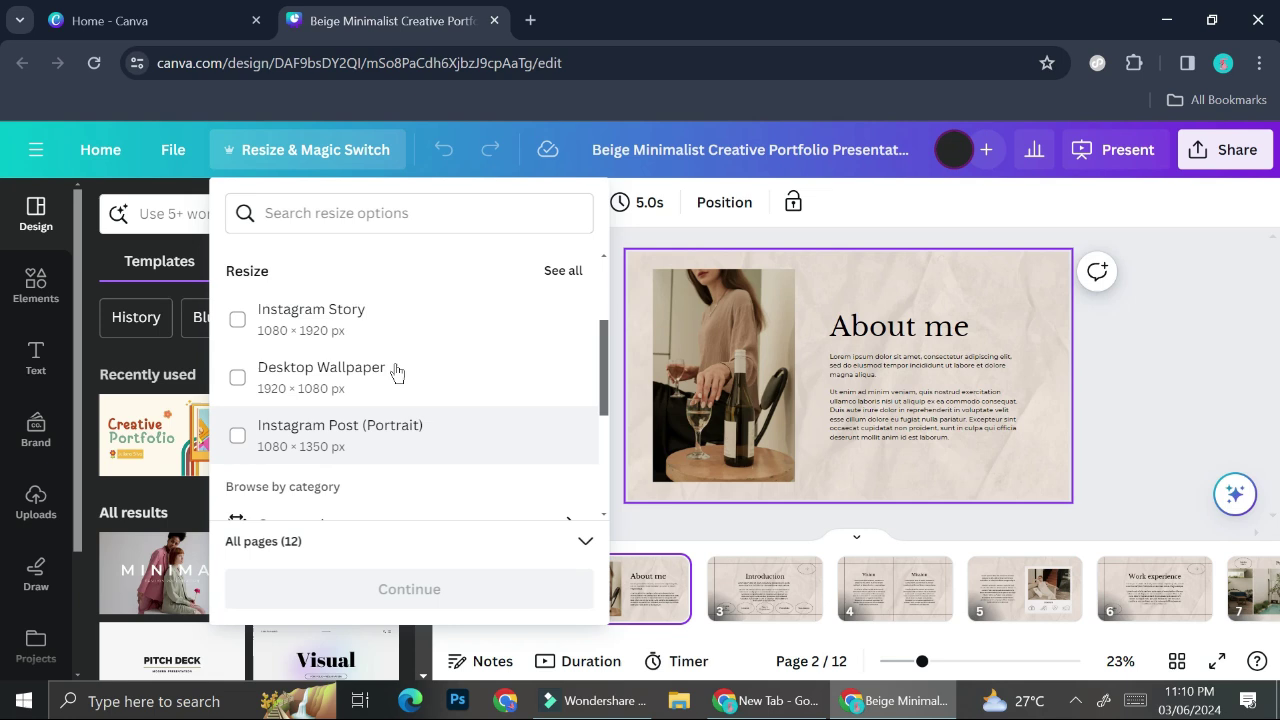
scroll(396, 373, down, 2)
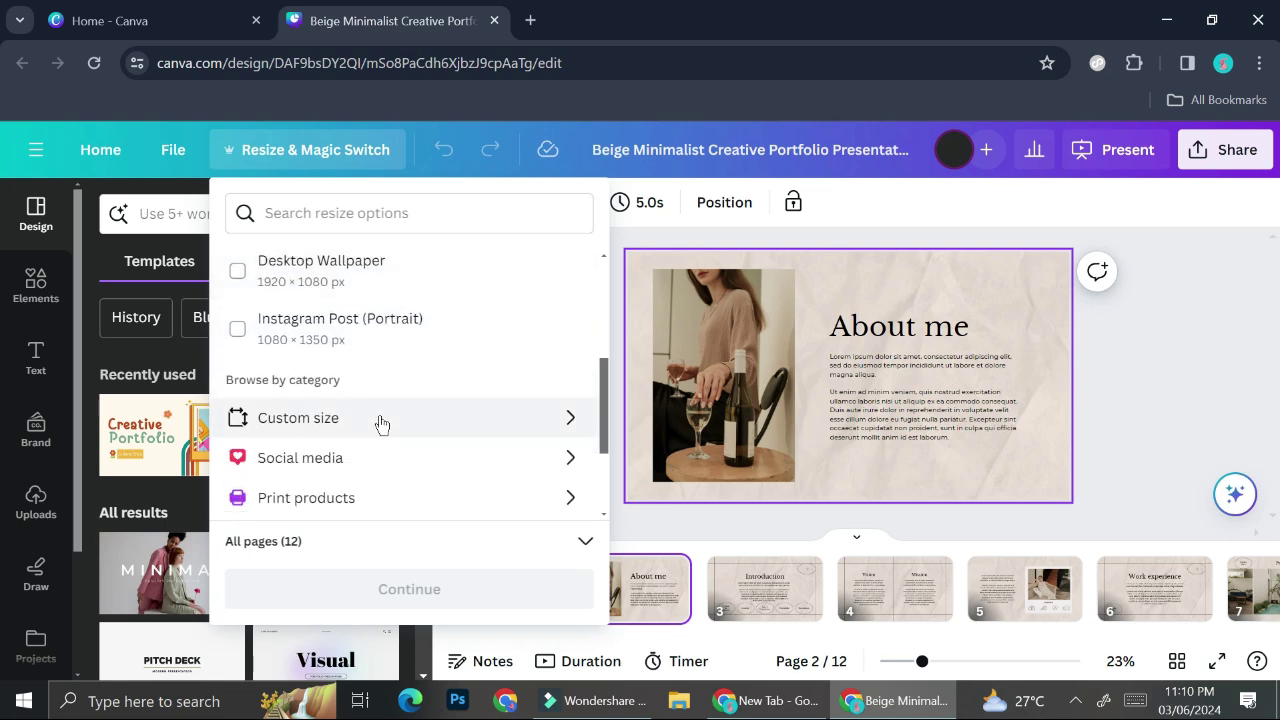
scroll(420, 303, up, 2)
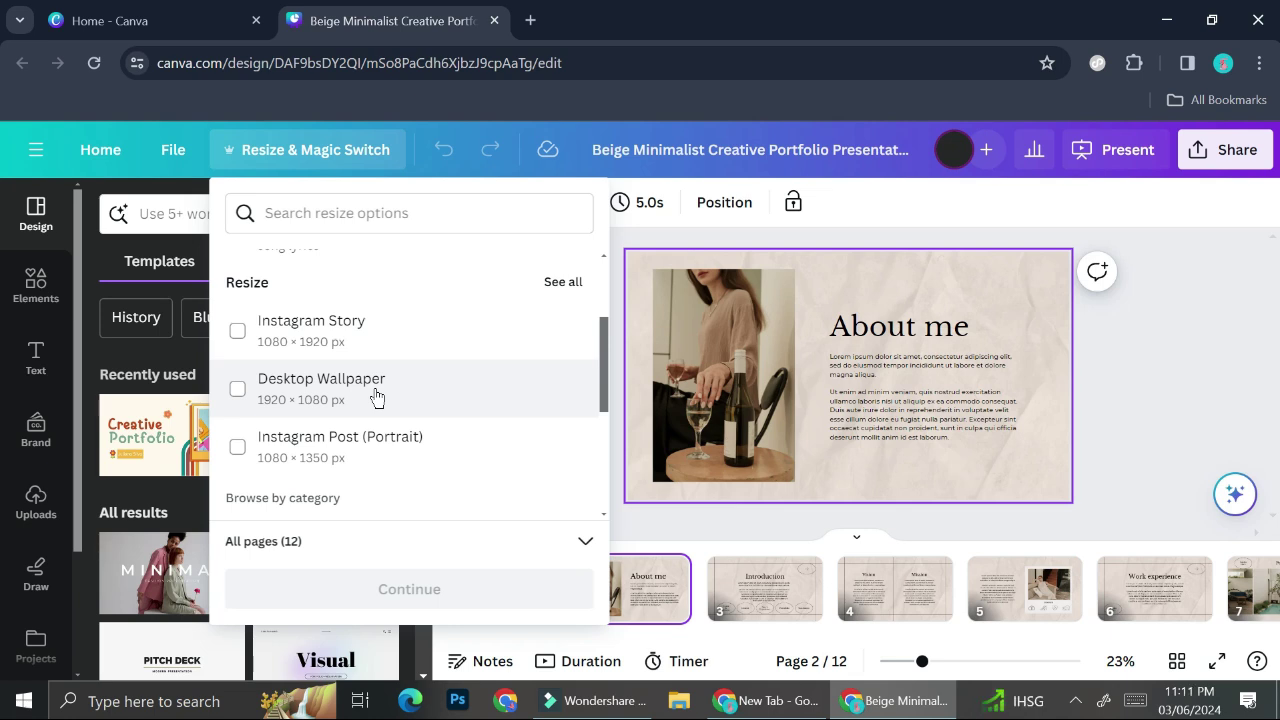
scroll(376, 397, down, 1)
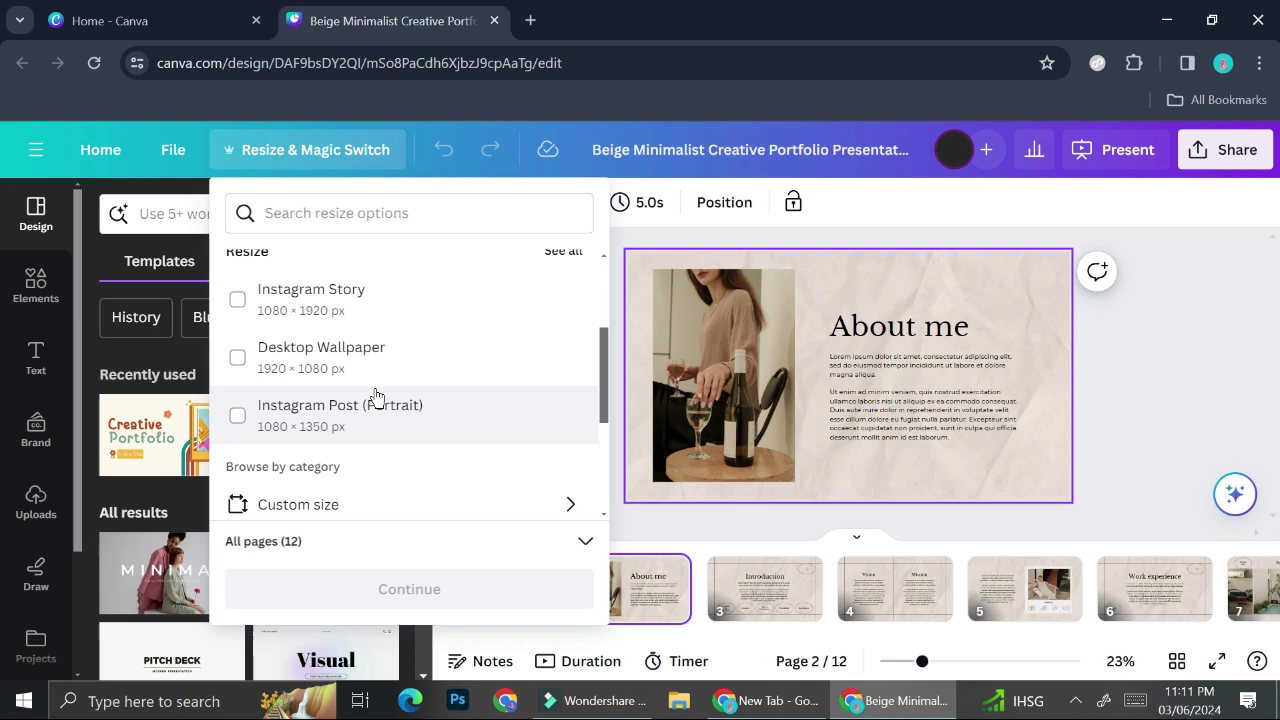
scroll(376, 397, down, 2)
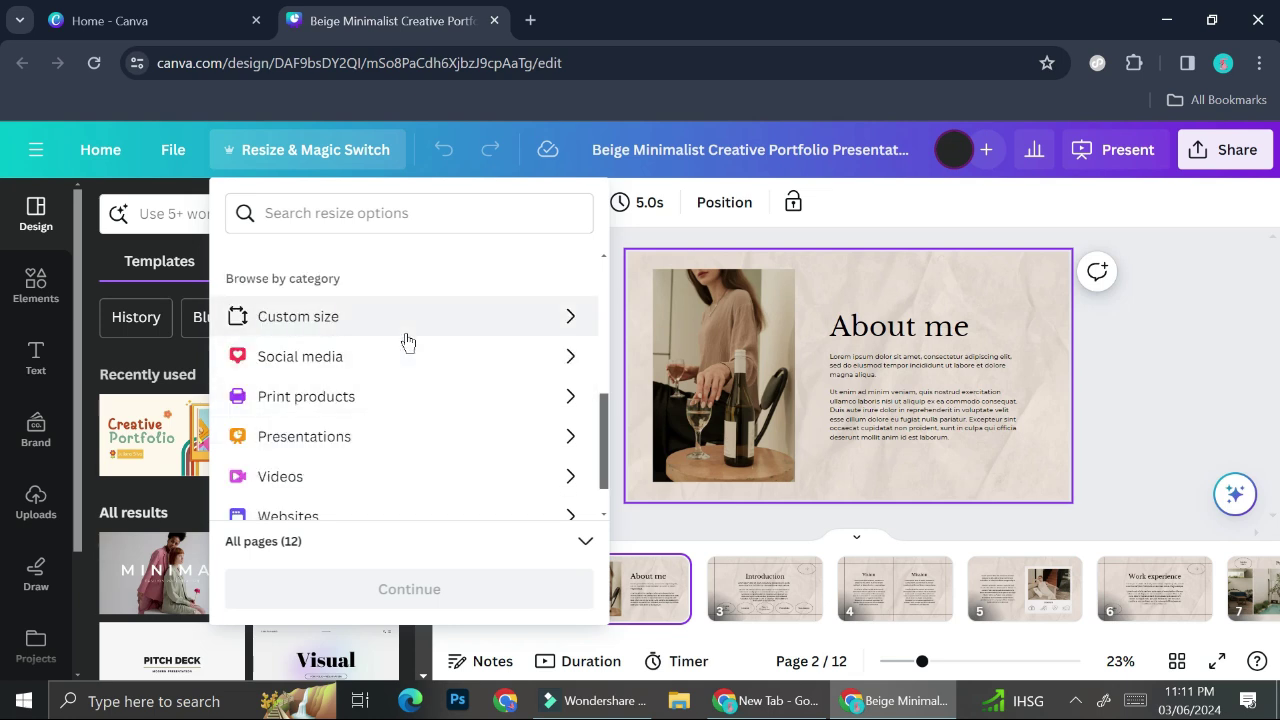
scroll(408, 342, up, 2)
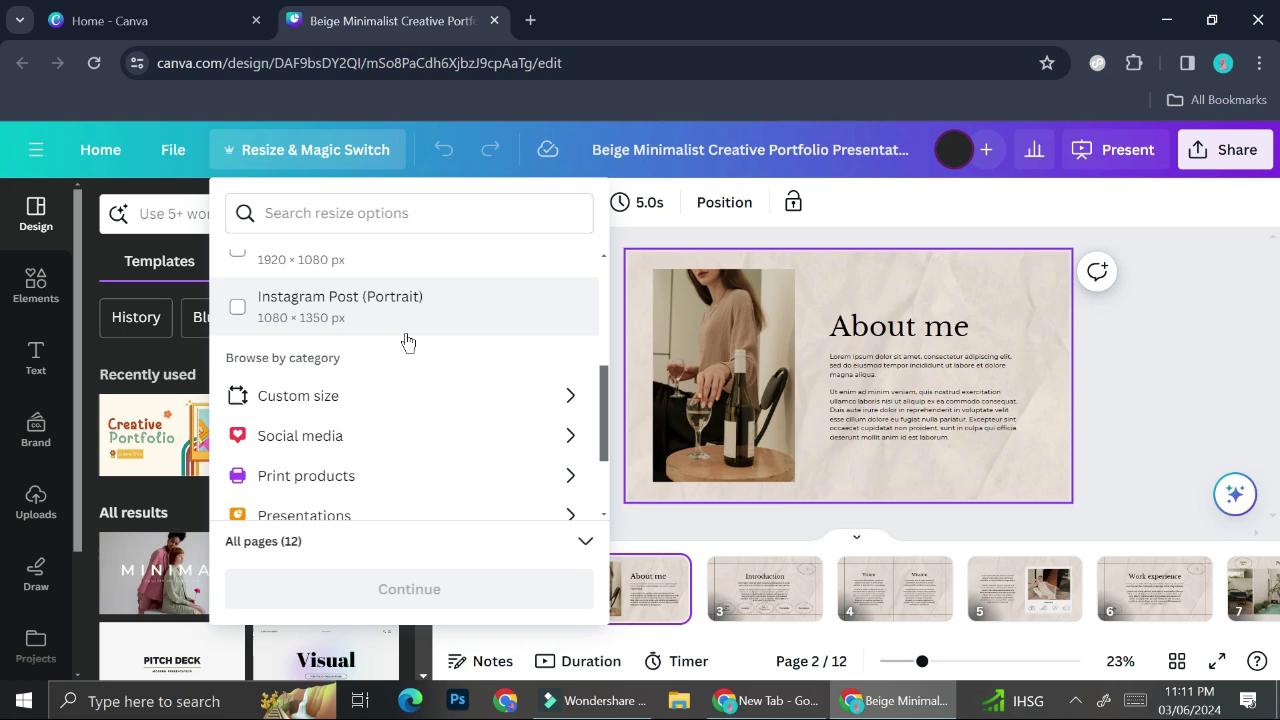
scroll(408, 342, up, 3)
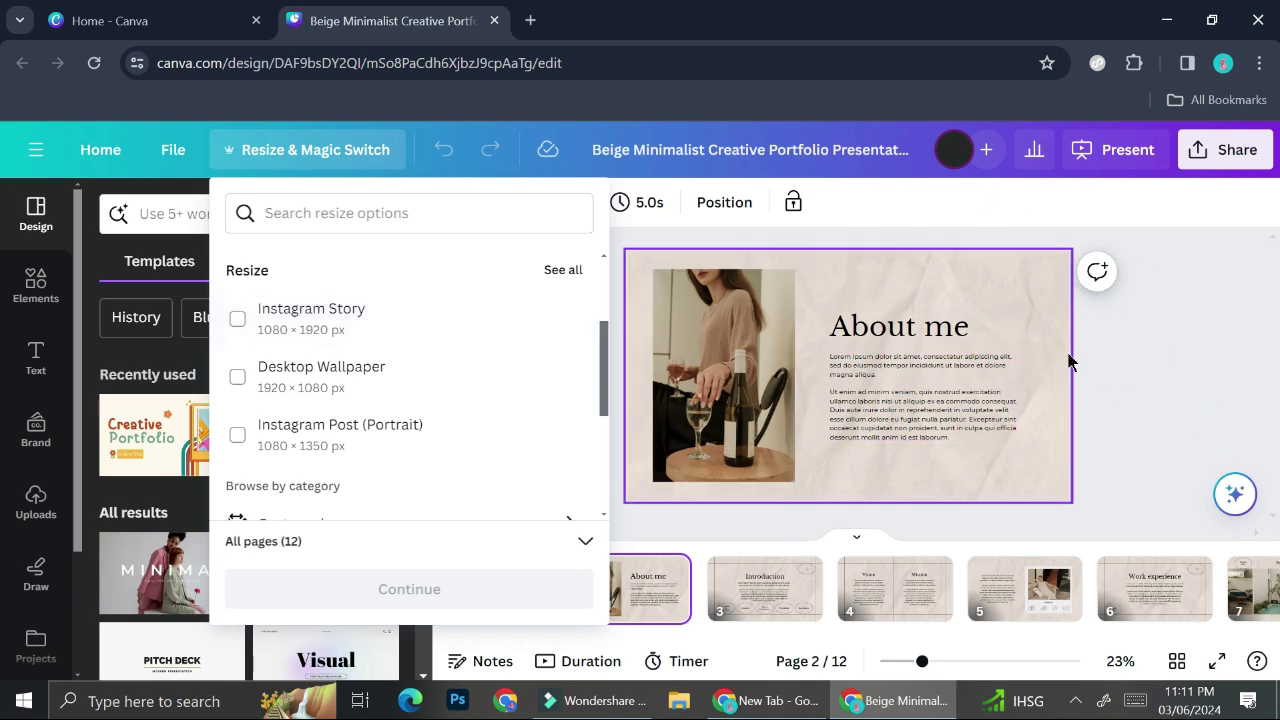
Step: Close the resize list and make a copy of the portfolio presentation via File > Make a copy
click(1119, 372)
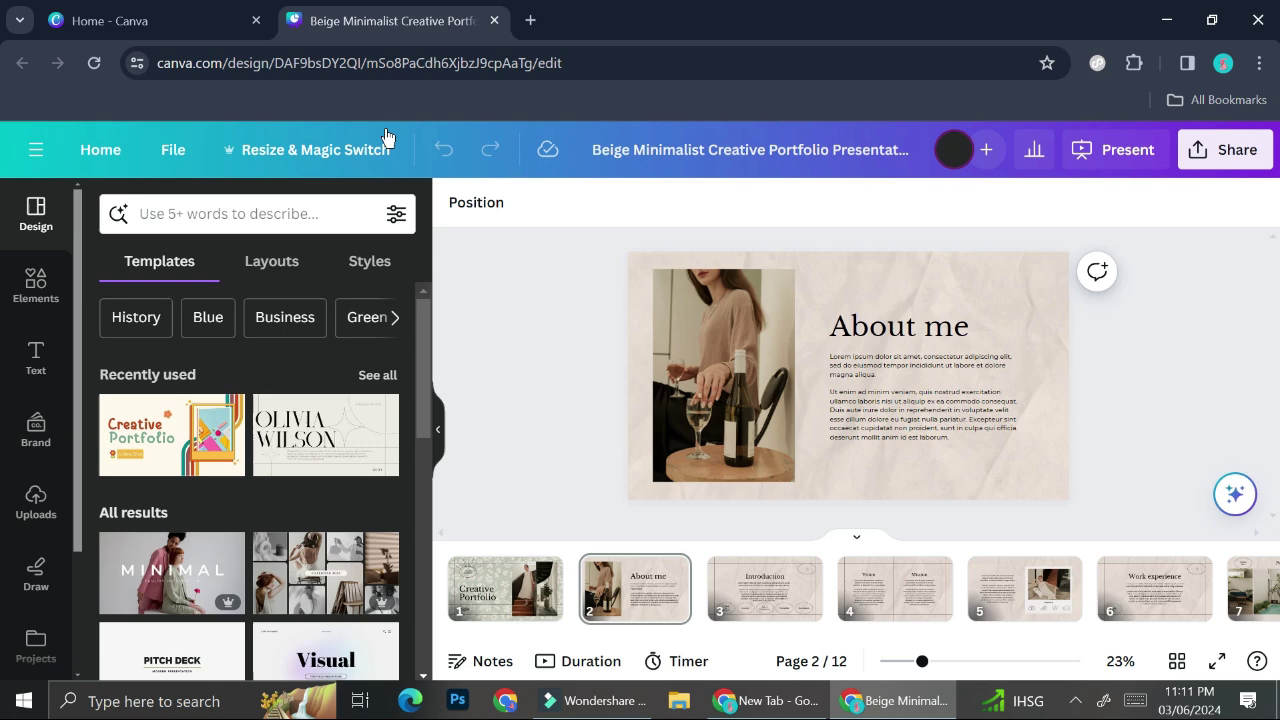
click(170, 160)
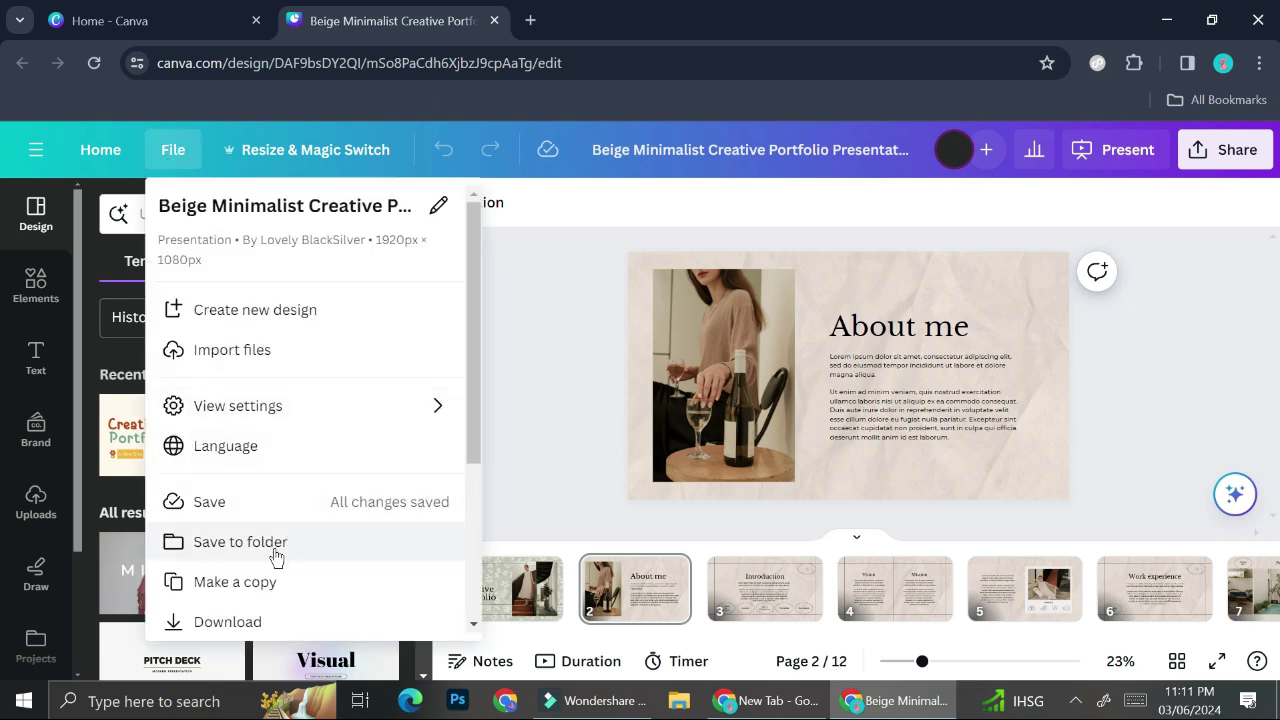
click(263, 584)
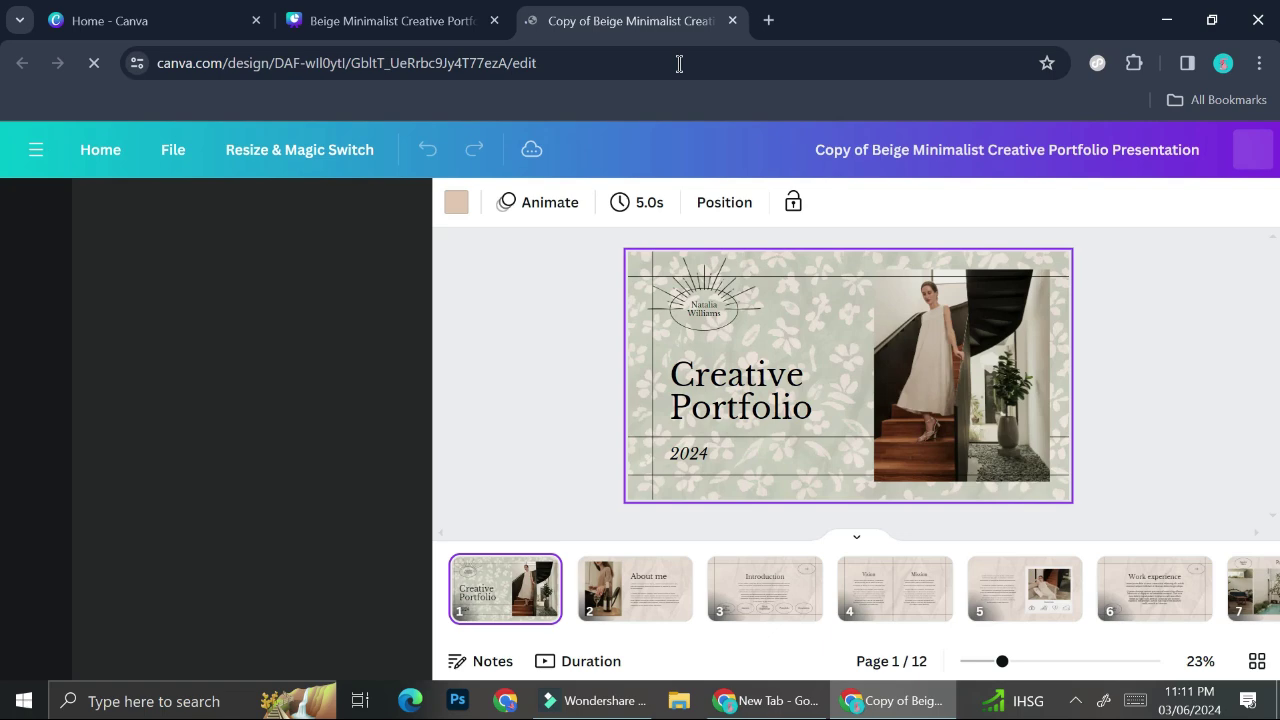
click(345, 172)
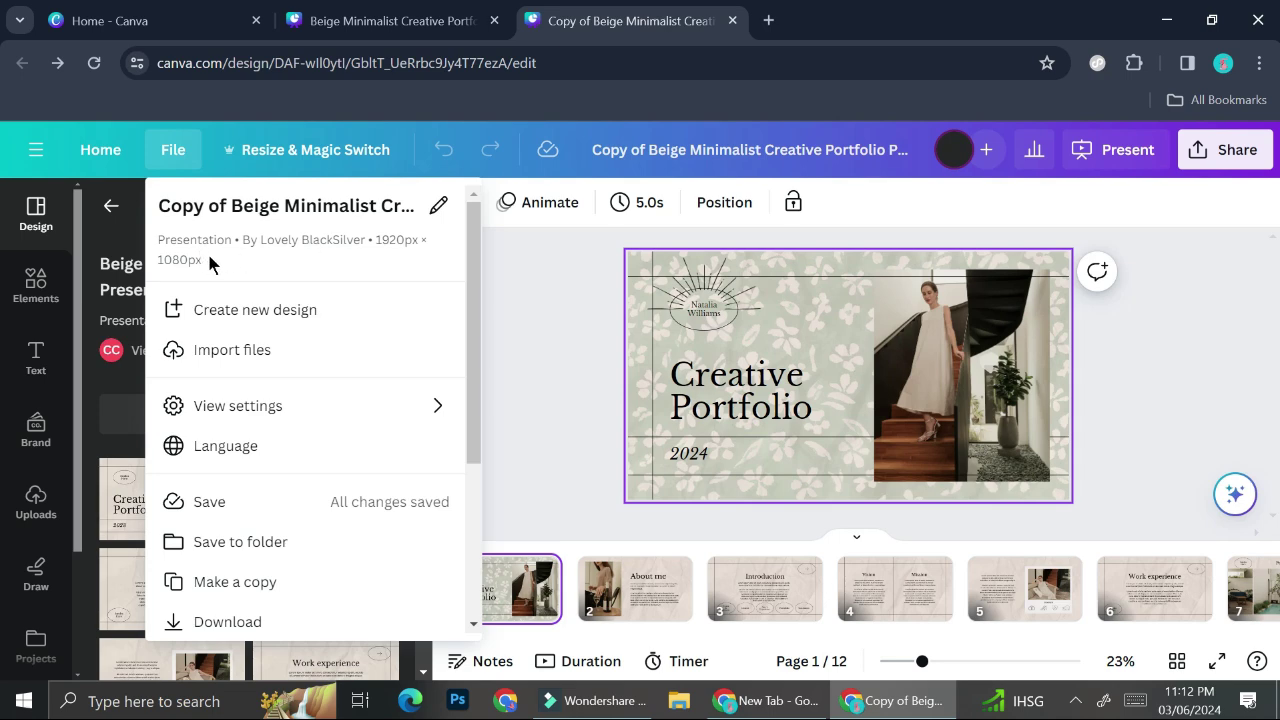
Step: Preview the copy resized to Instagram Story 1080 × 1920 px, paging forward to page 4
click(333, 152)
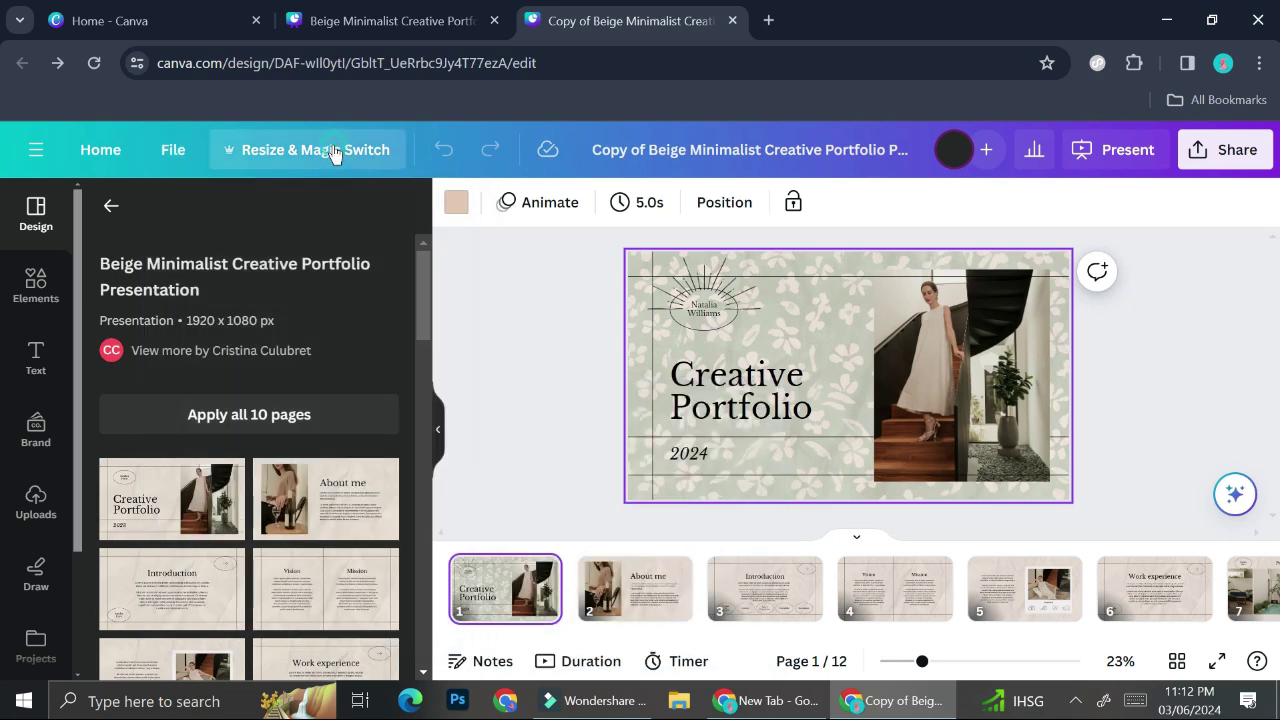
scroll(371, 383, down, 3)
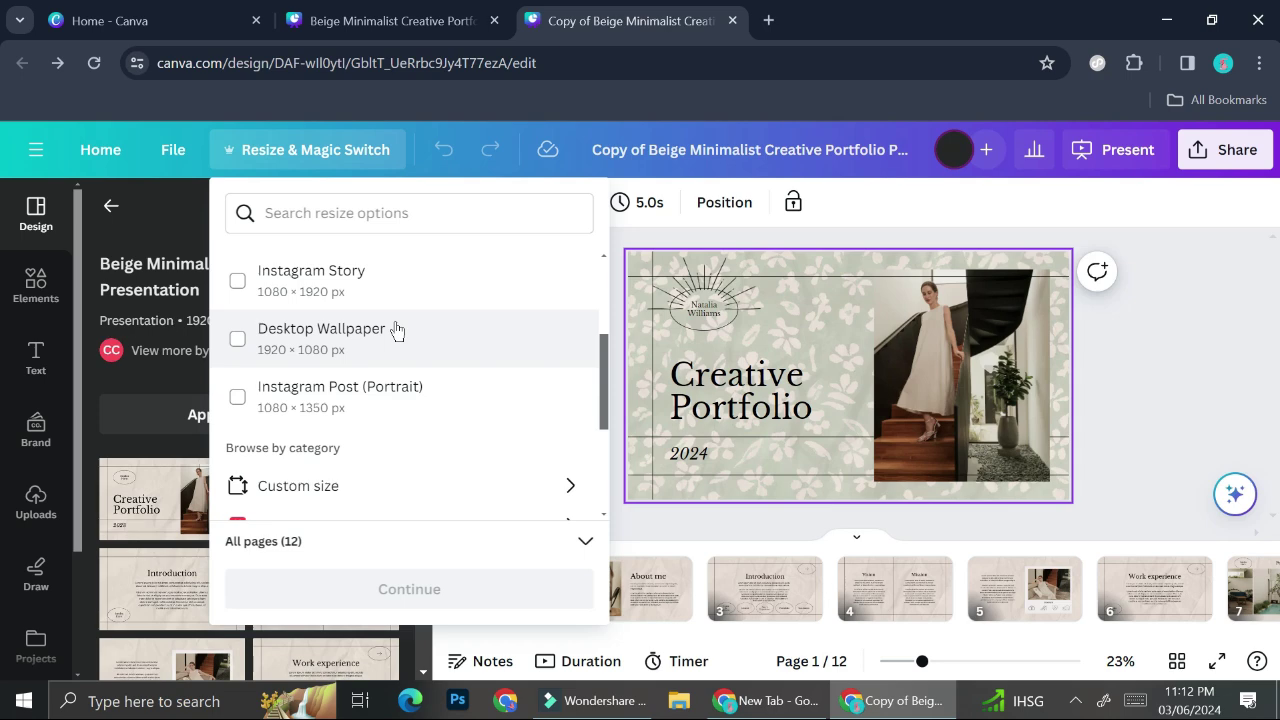
click(403, 297)
click(387, 585)
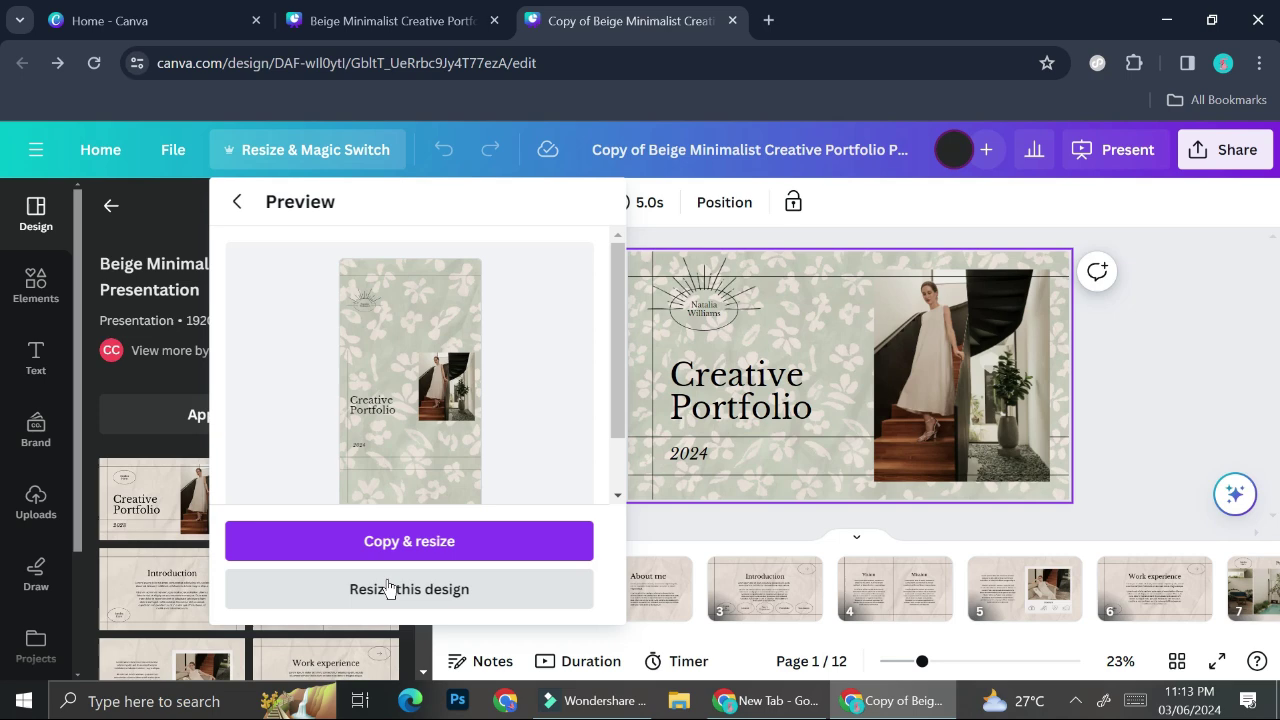
scroll(452, 400, down, 2)
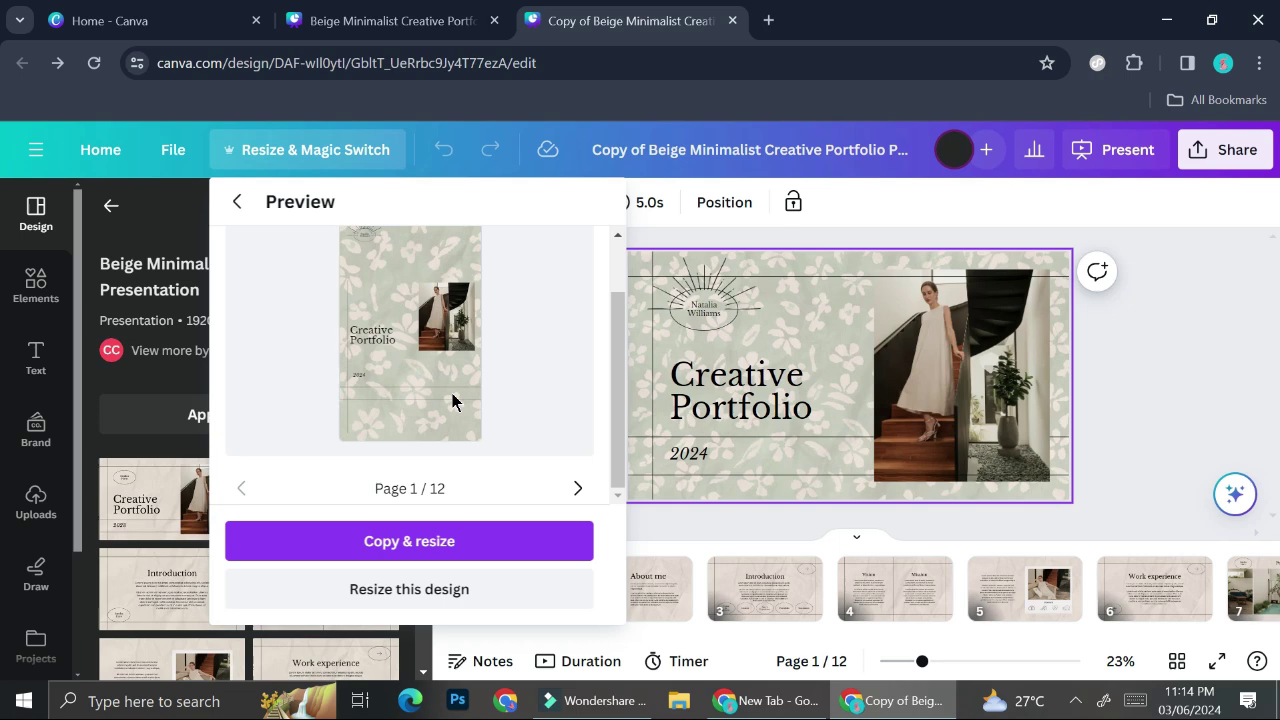
key(Right)
key(Right)
key(Right)
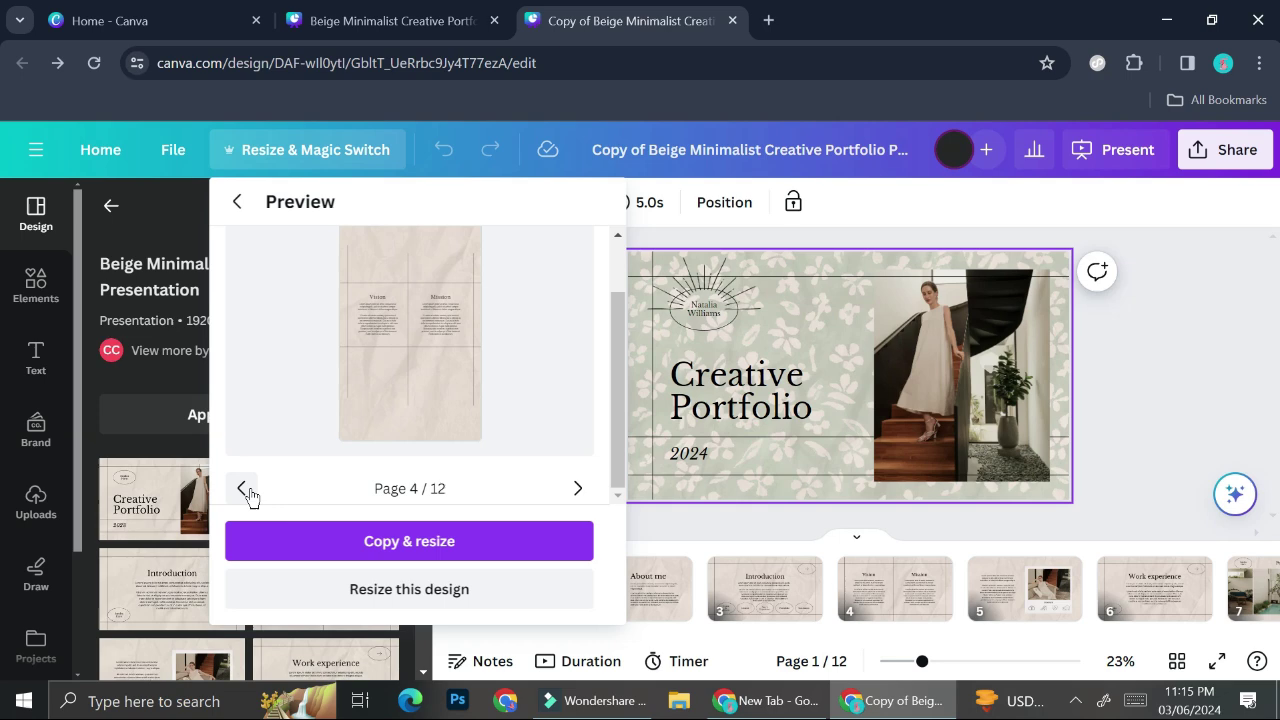
Step: Resize the copied design itself to Instagram Story format and scroll down to Page 7
click(250, 490)
click(409, 589)
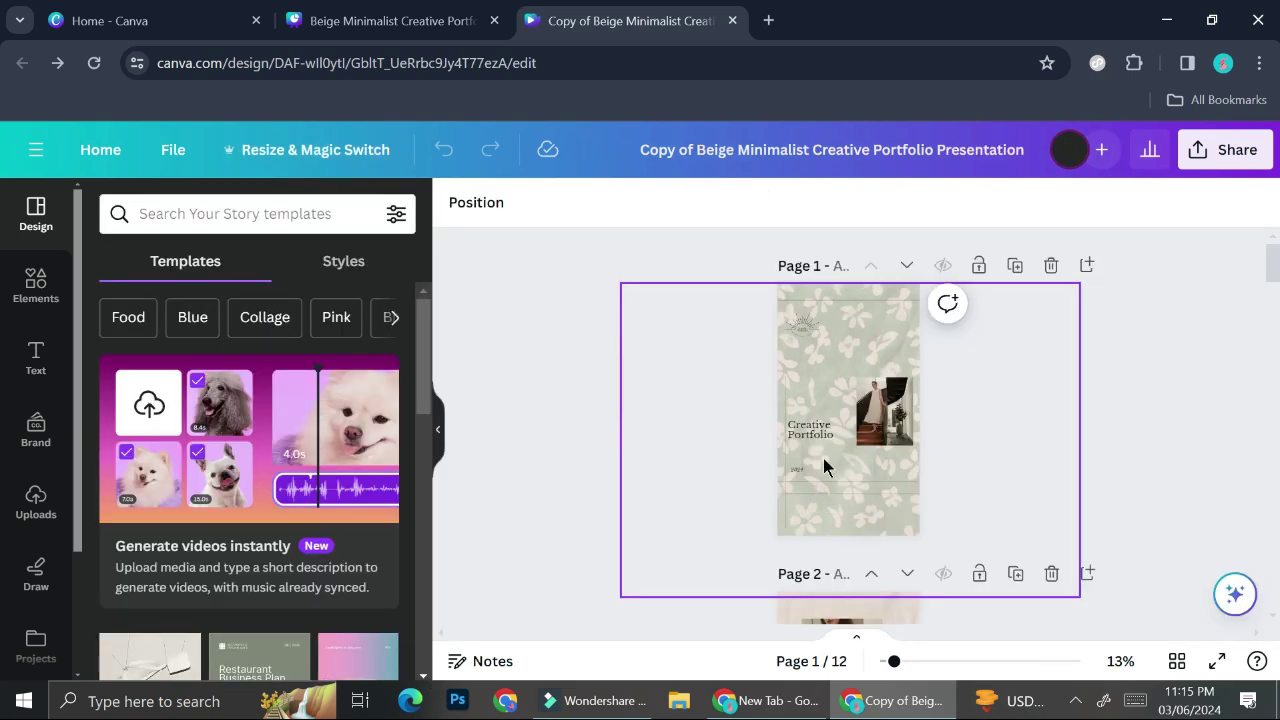
scroll(823, 458, down, 5)
scroll(823, 465, down, 4)
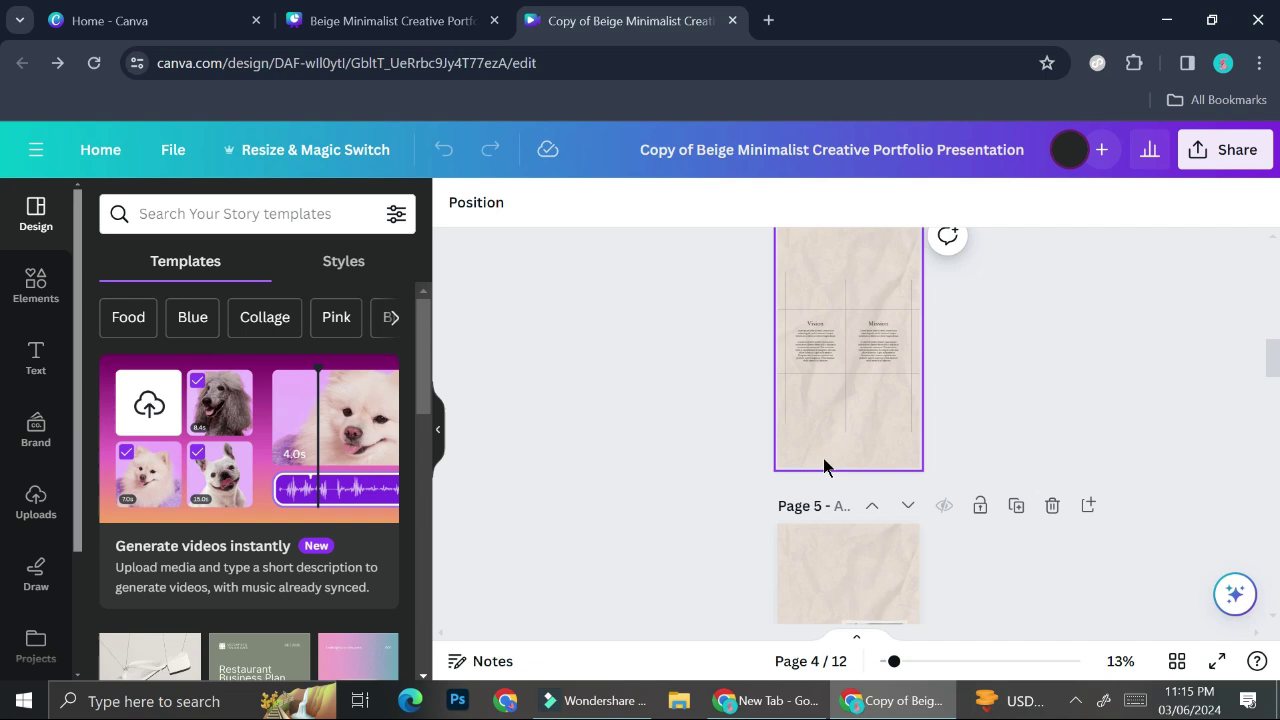
scroll(823, 458, down, 3)
scroll(823, 458, up, 2)
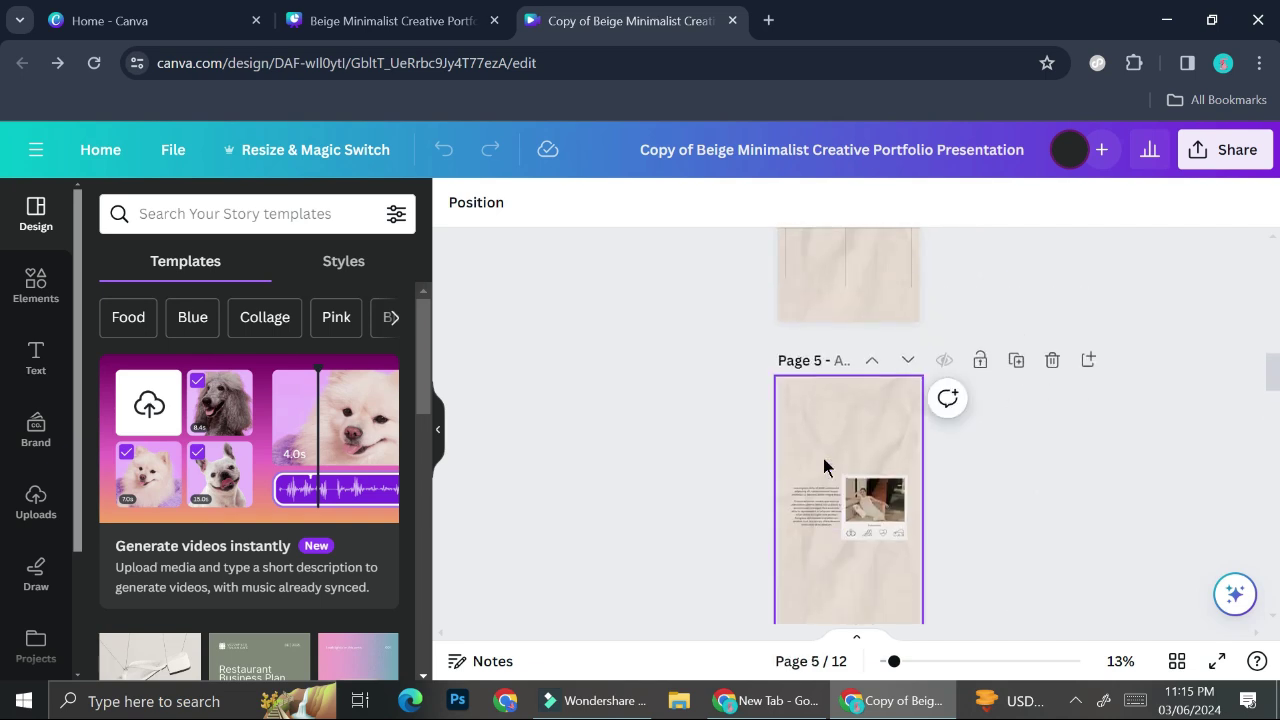
scroll(823, 458, down, 4)
scroll(823, 458, down, 3)
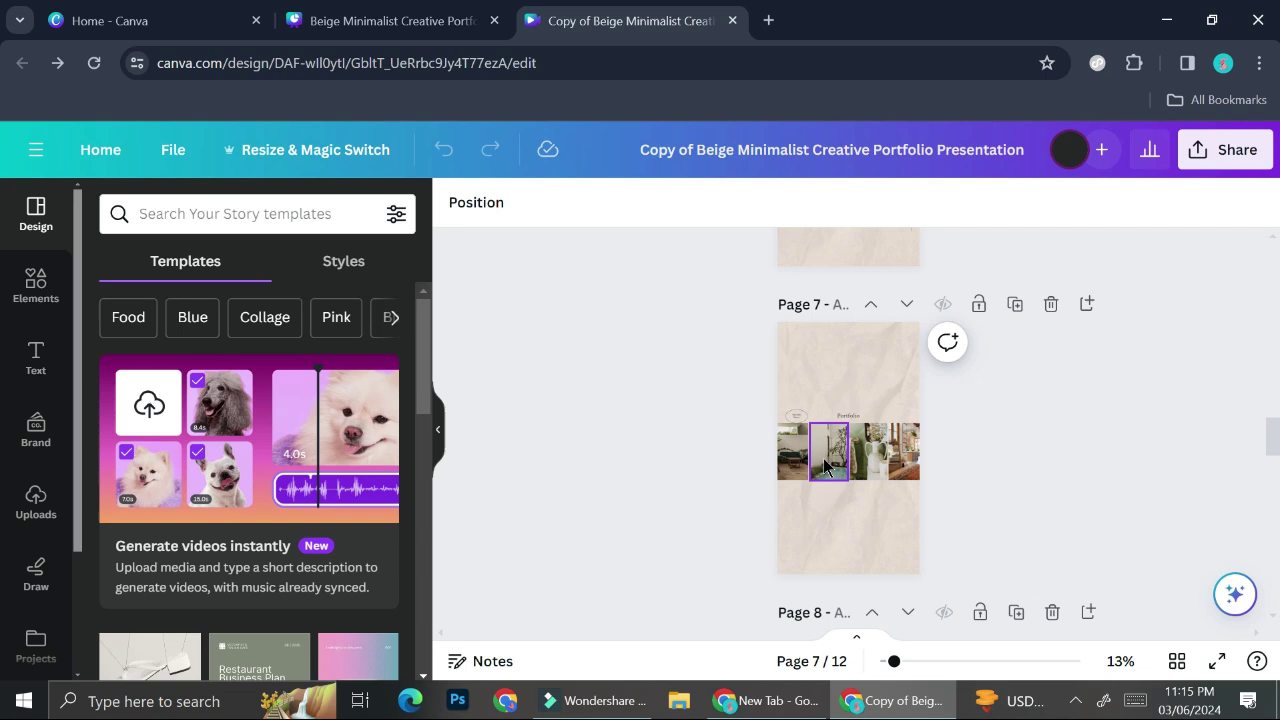
scroll(825, 466, up, 5)
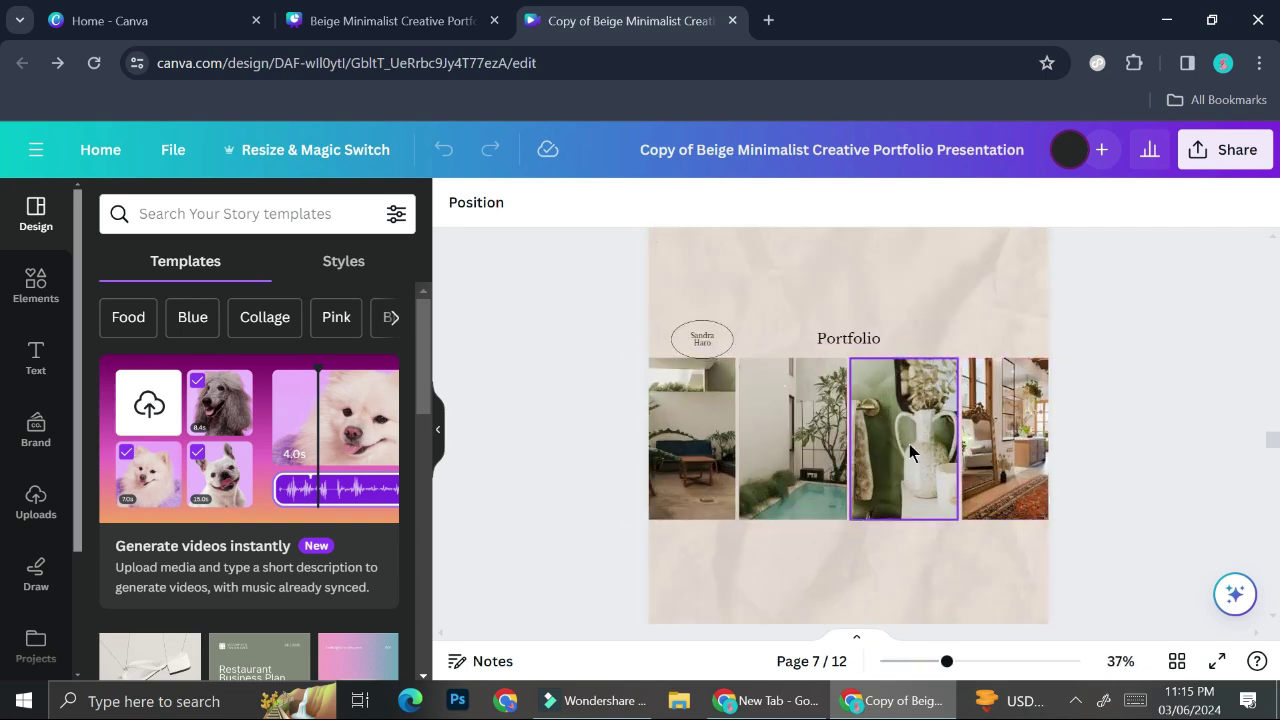
Step: Raise the pool photo, move the Portfolio heading to the top, and center the photo beneath it
click(815, 465)
drag(815, 465, 779, 304)
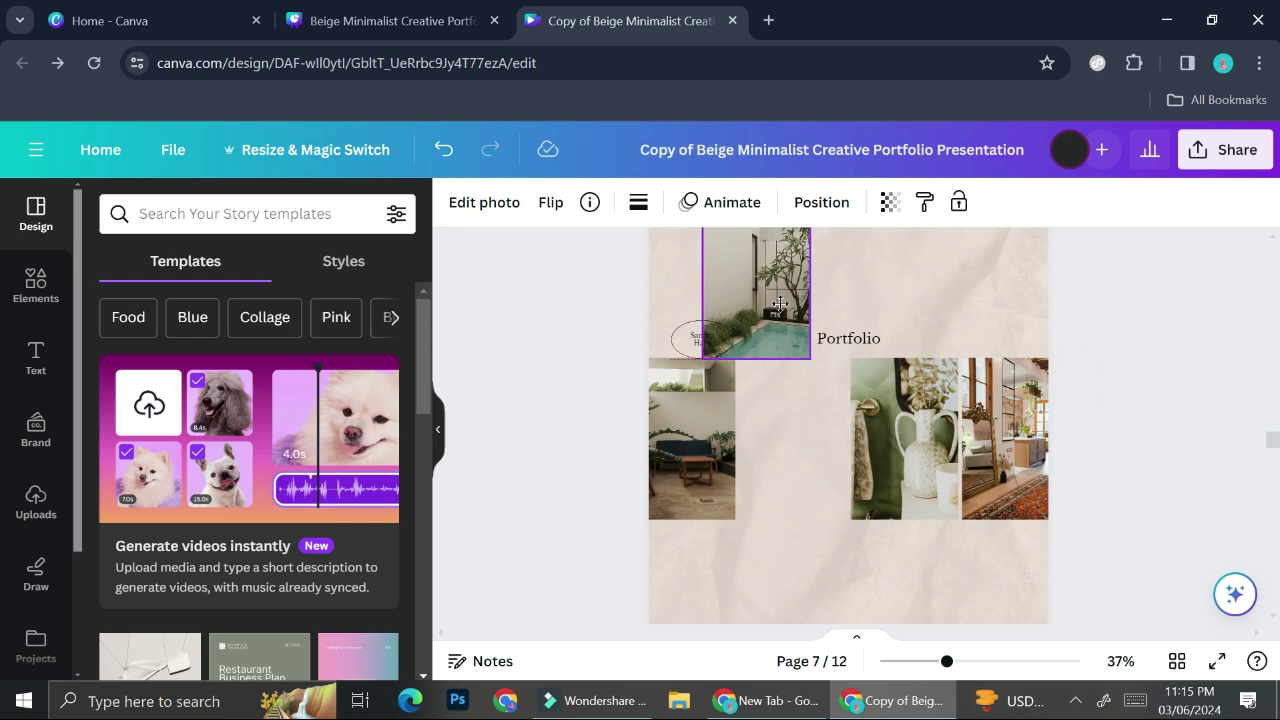
scroll(779, 304, up, 3)
click(846, 503)
drag(846, 503, 852, 294)
drag(782, 451, 838, 451)
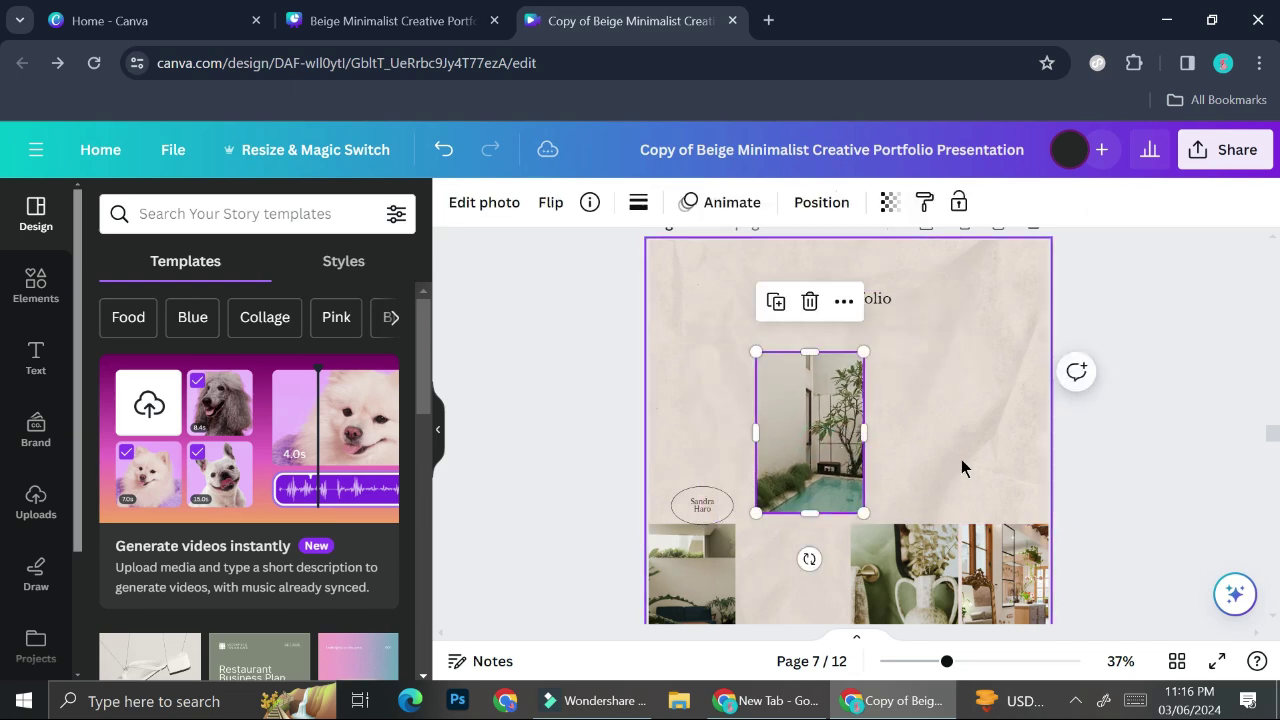
scroll(961, 468, down, 3)
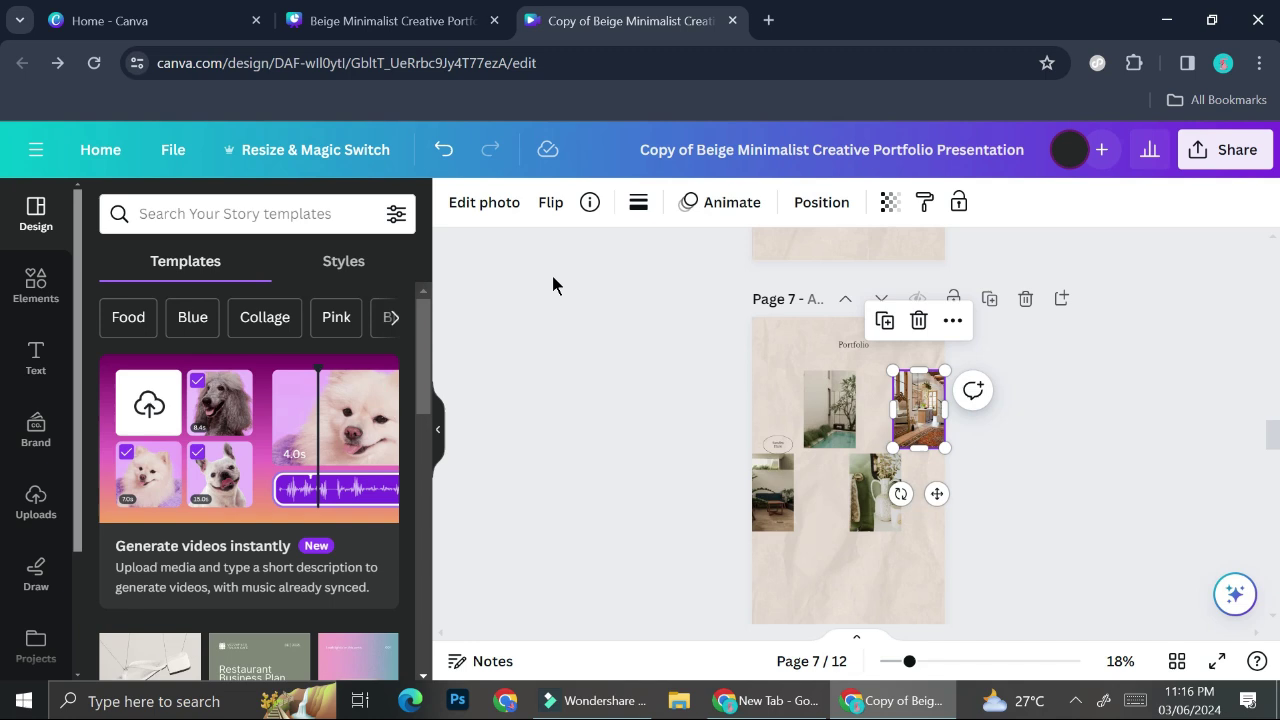
Step: Resize the copied design itself to Desktop Wallpaper, 1920 × 1080 px
click(322, 160)
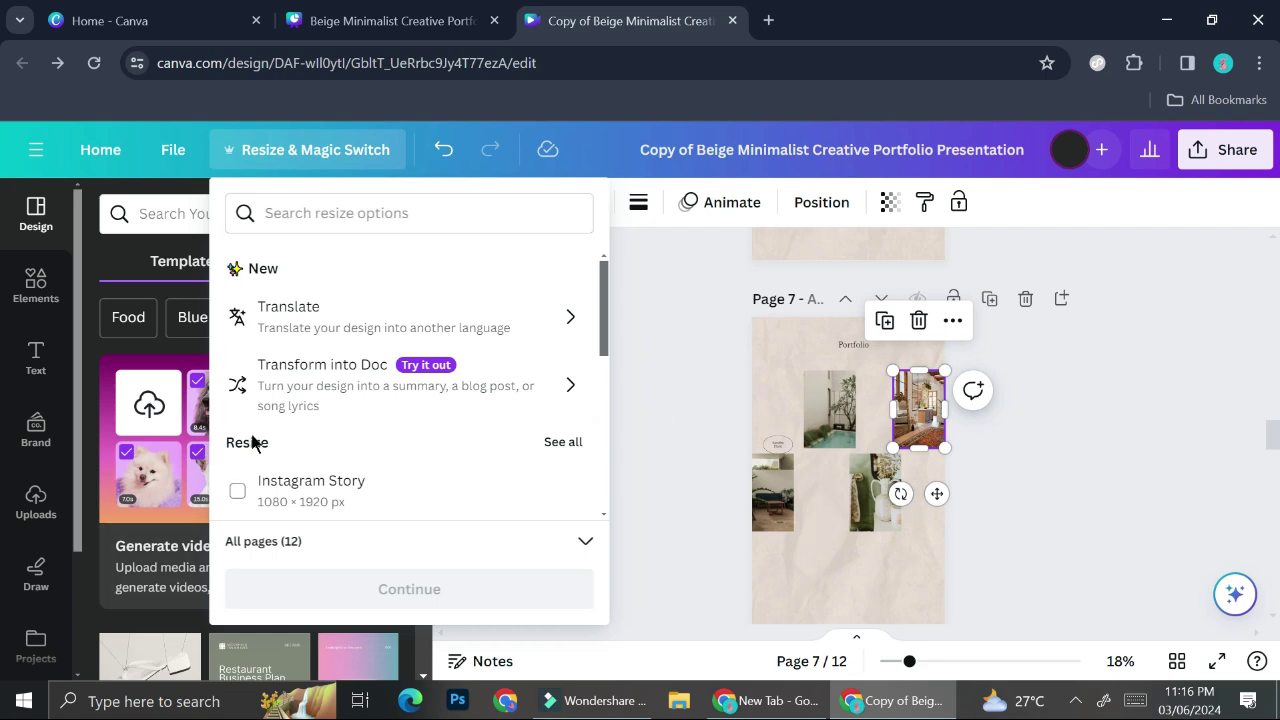
scroll(445, 385, down, 3)
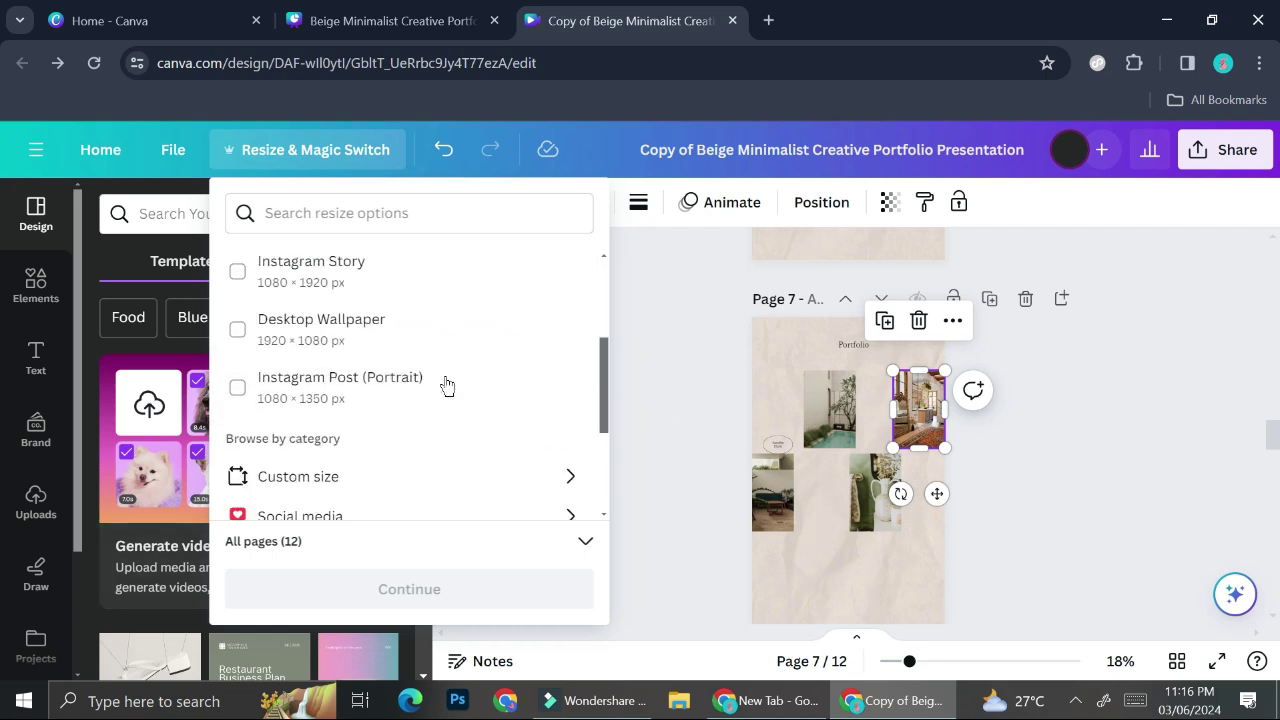
click(432, 330)
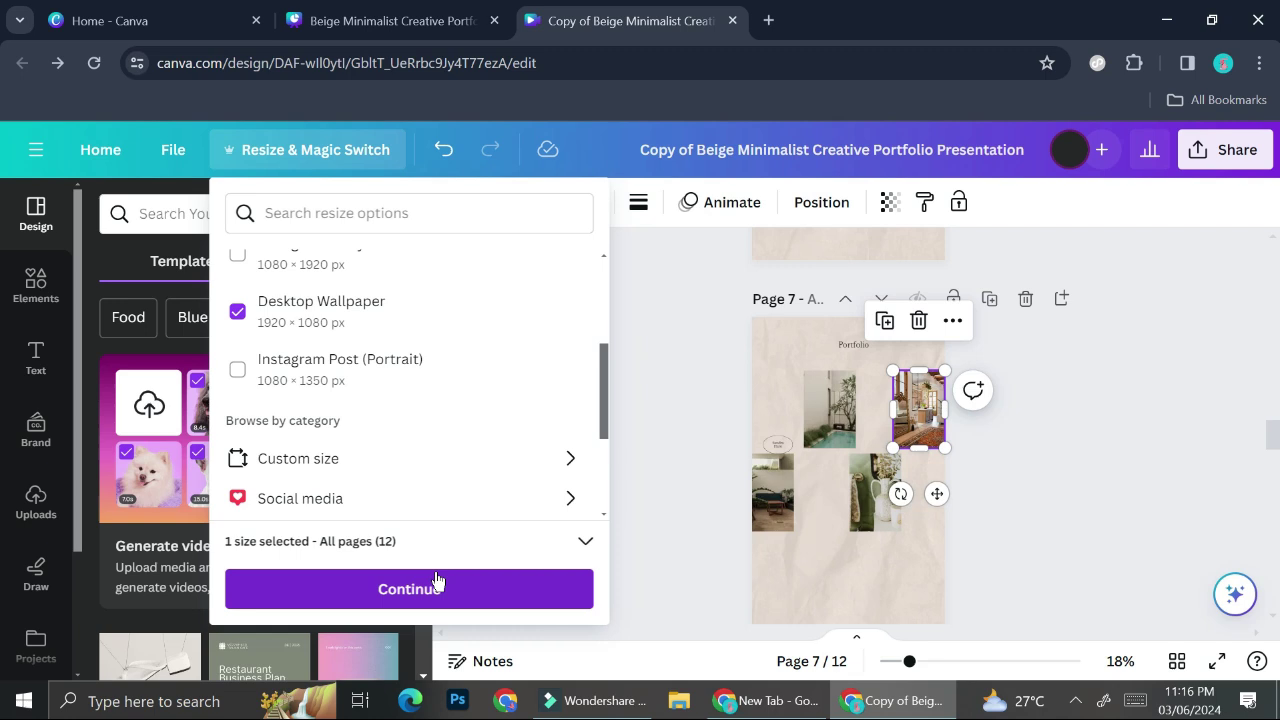
click(436, 580)
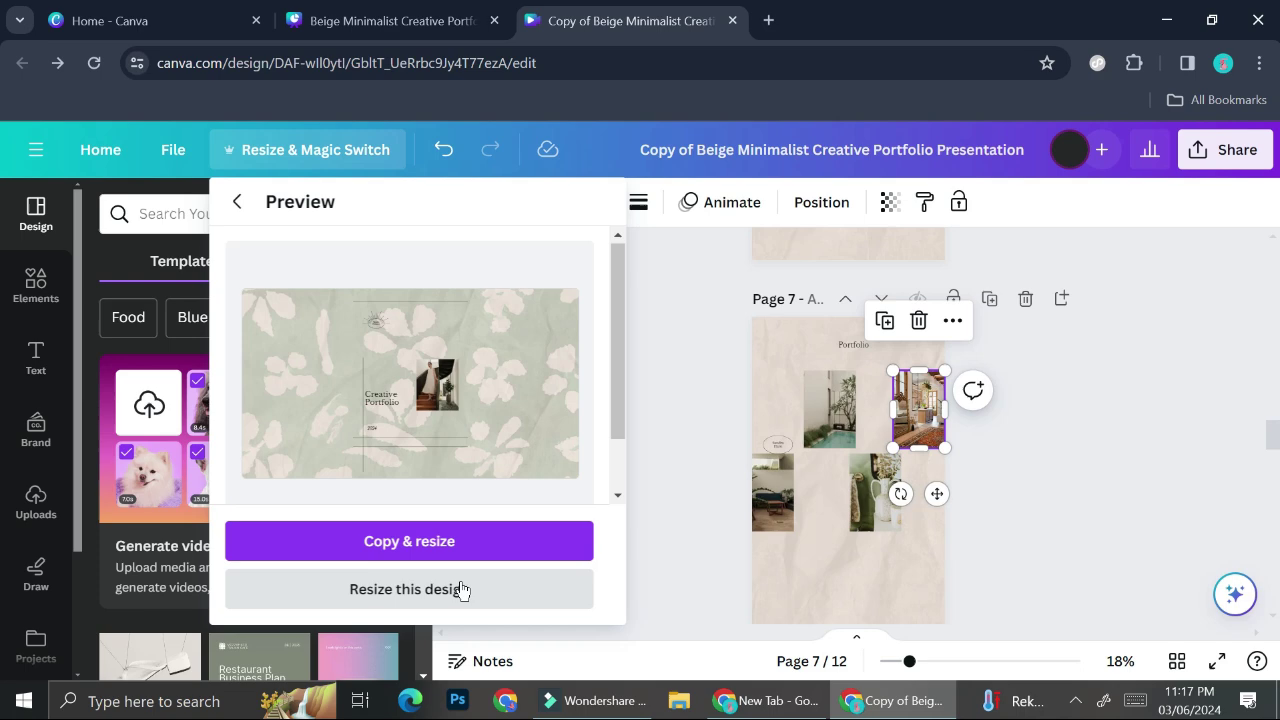
click(462, 589)
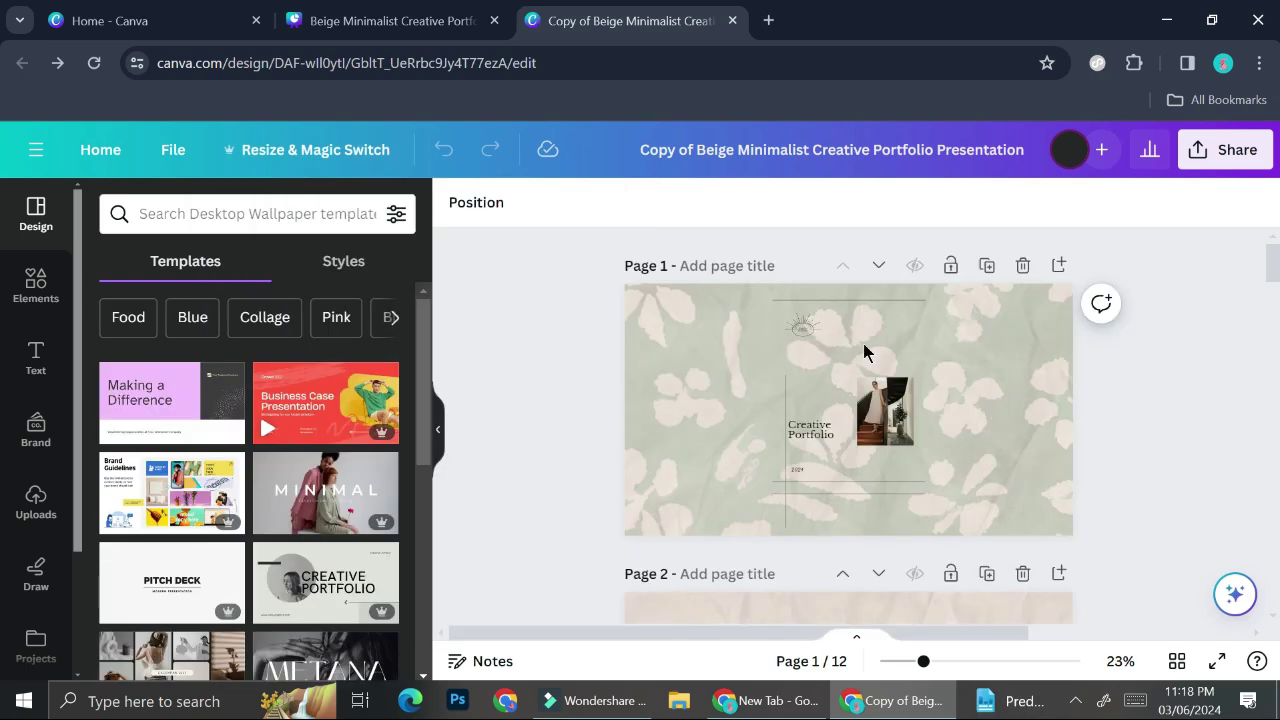
scroll(864, 352, down, 3)
scroll(864, 352, down, 2)
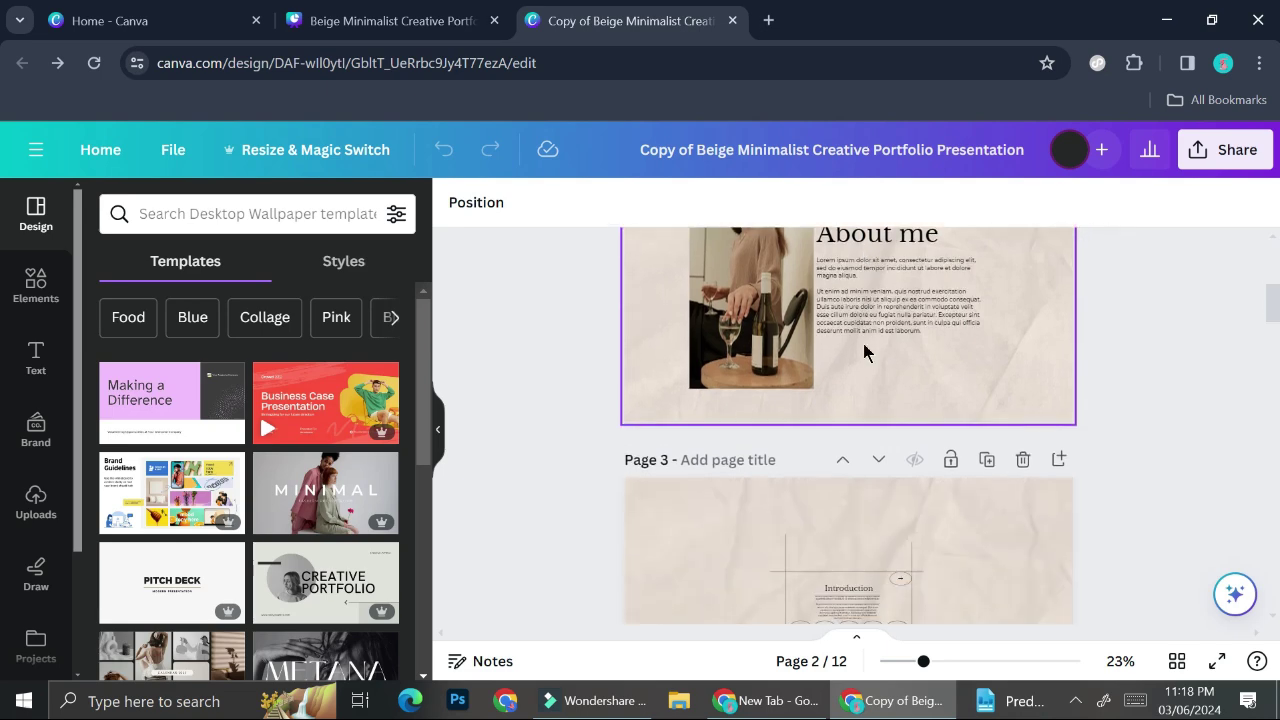
scroll(863, 343, down, 3)
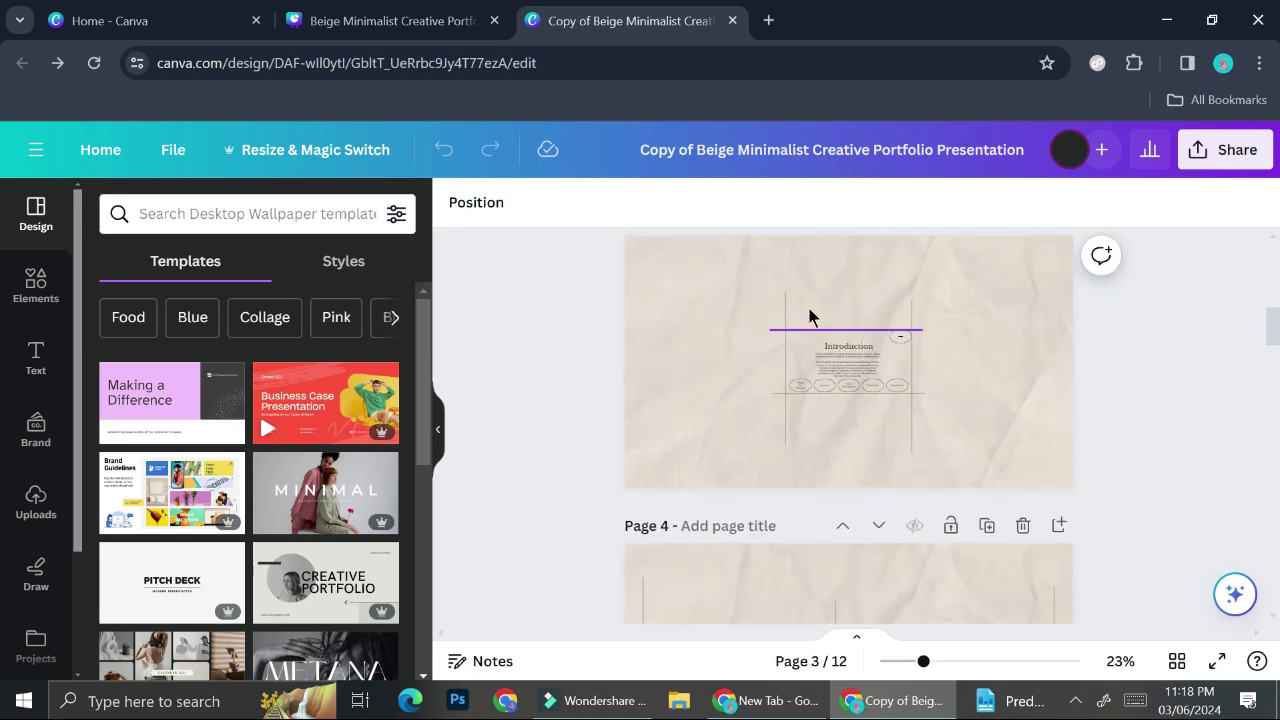
click(420, 12)
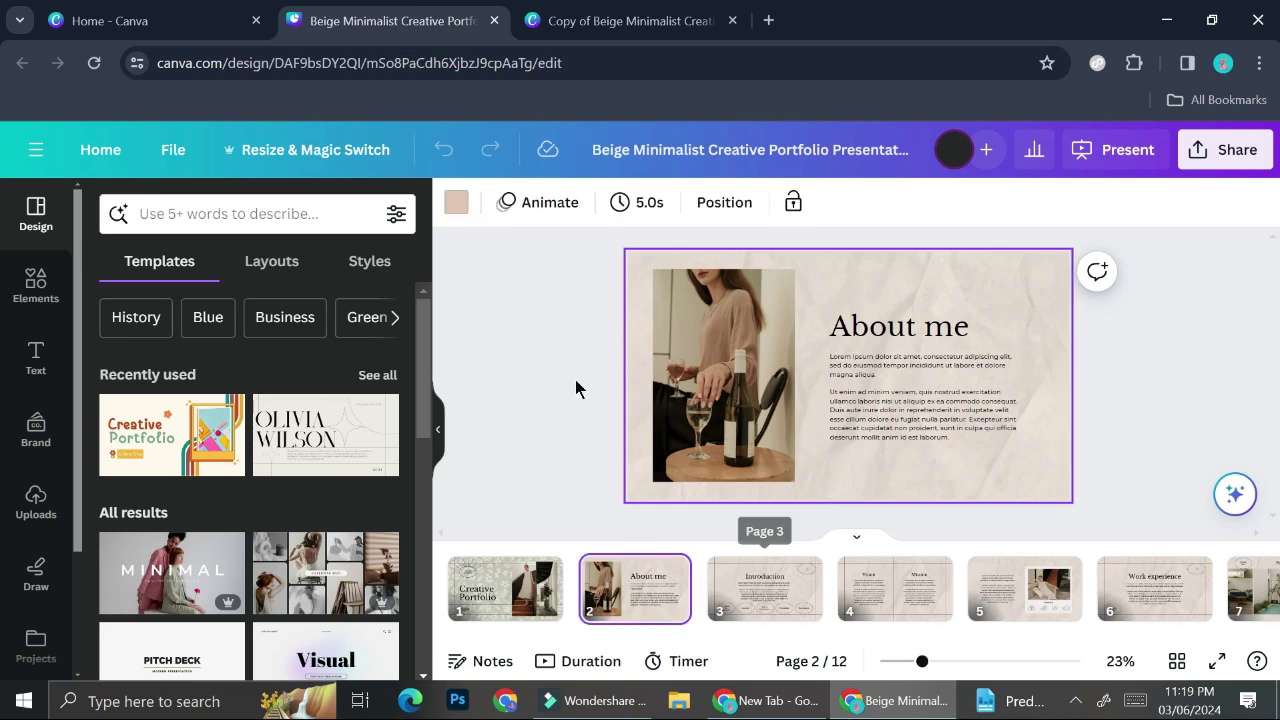
click(741, 592)
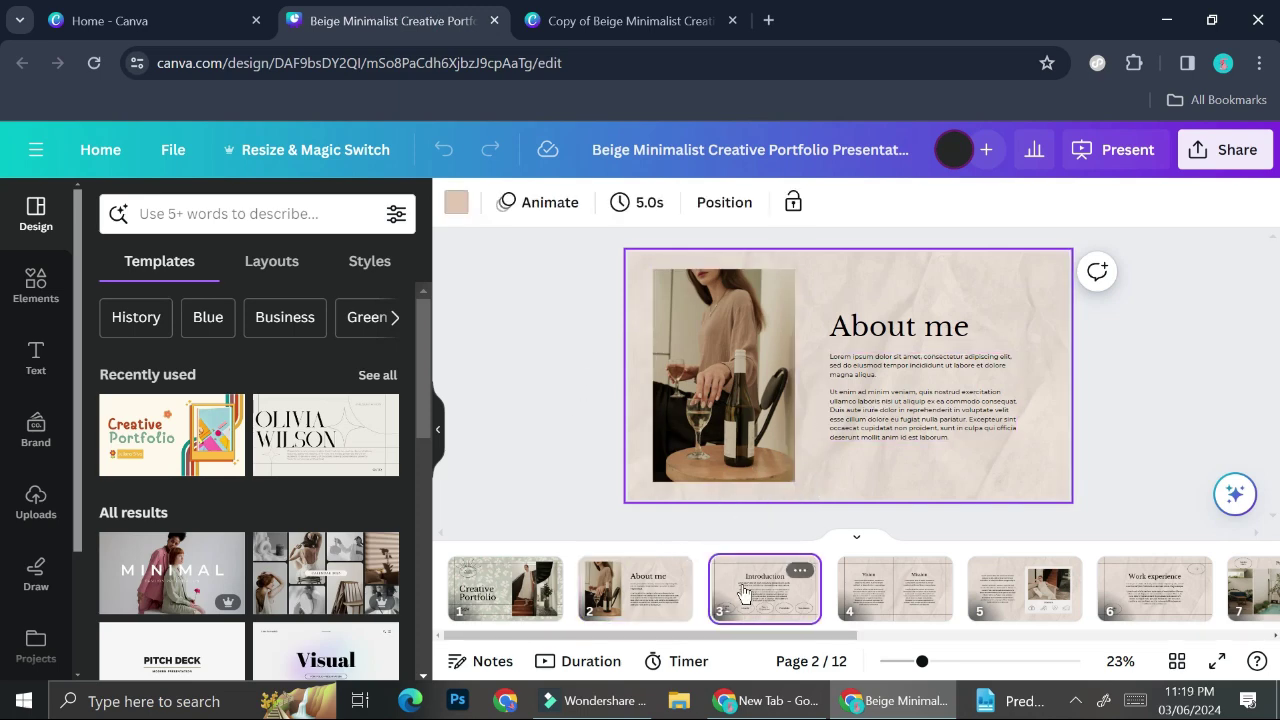
click(915, 594)
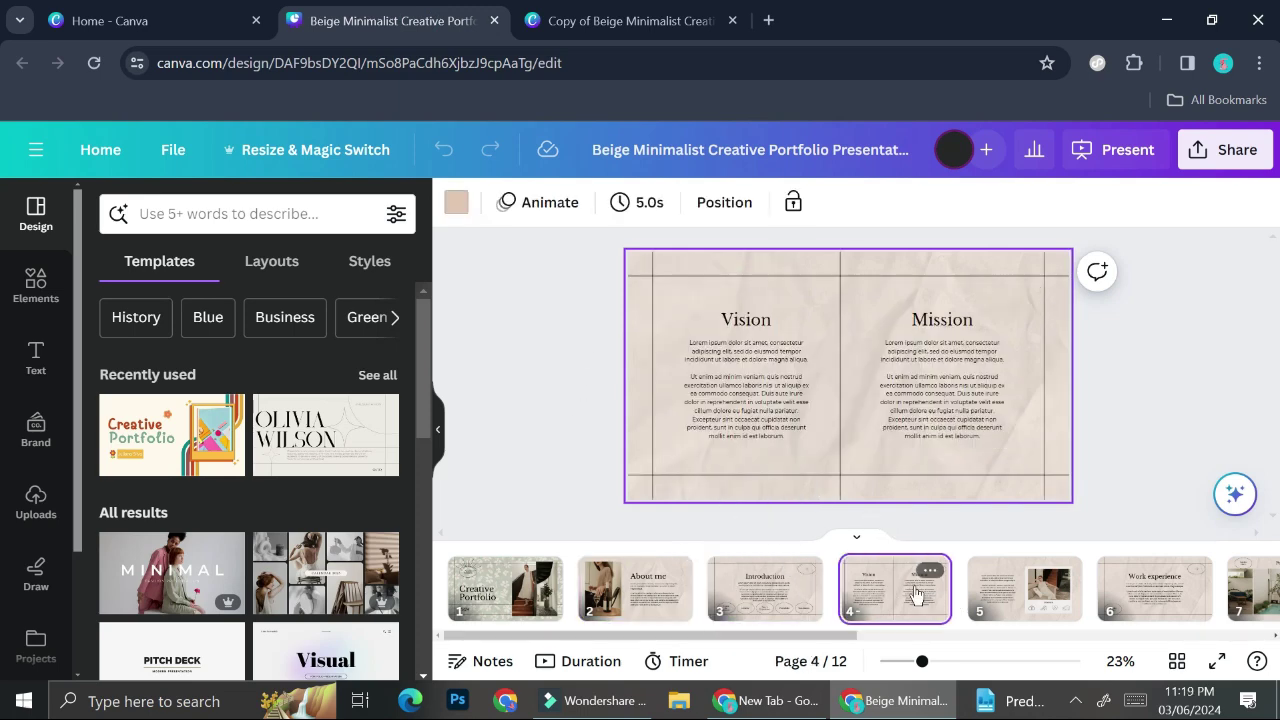
click(650, 20)
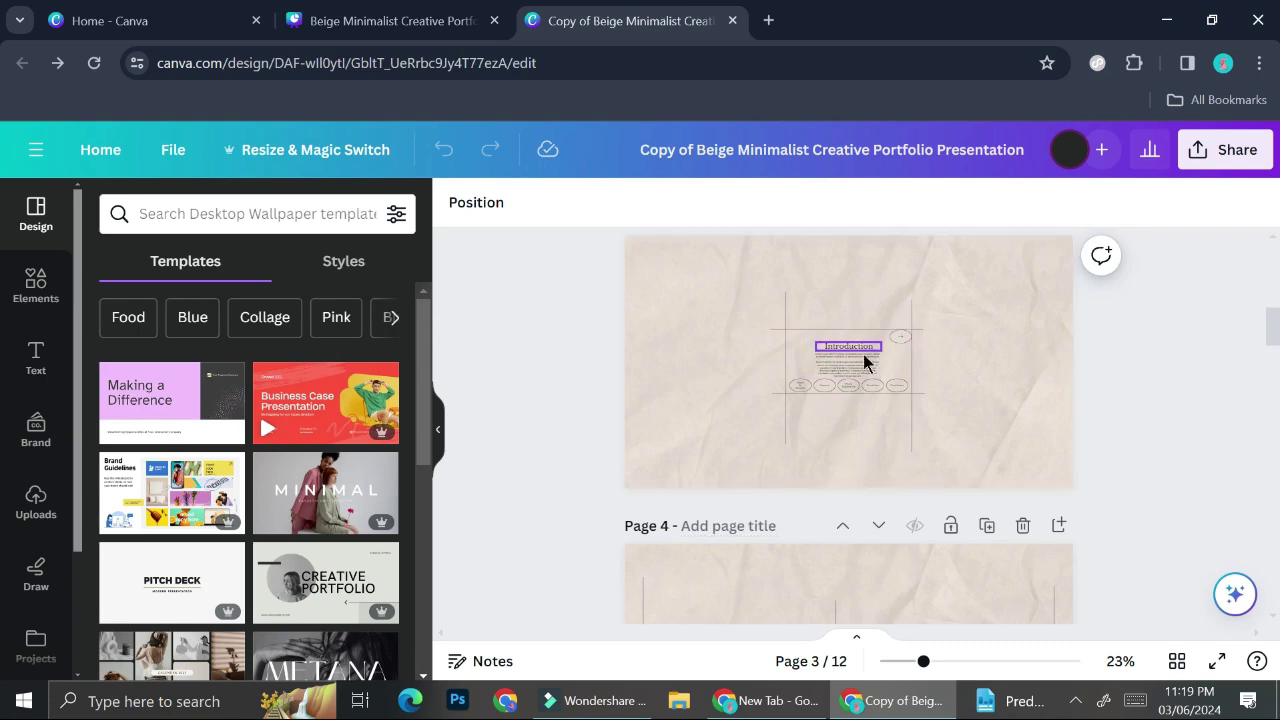
scroll(860, 366, down, 3)
scroll(859, 372, down, 4)
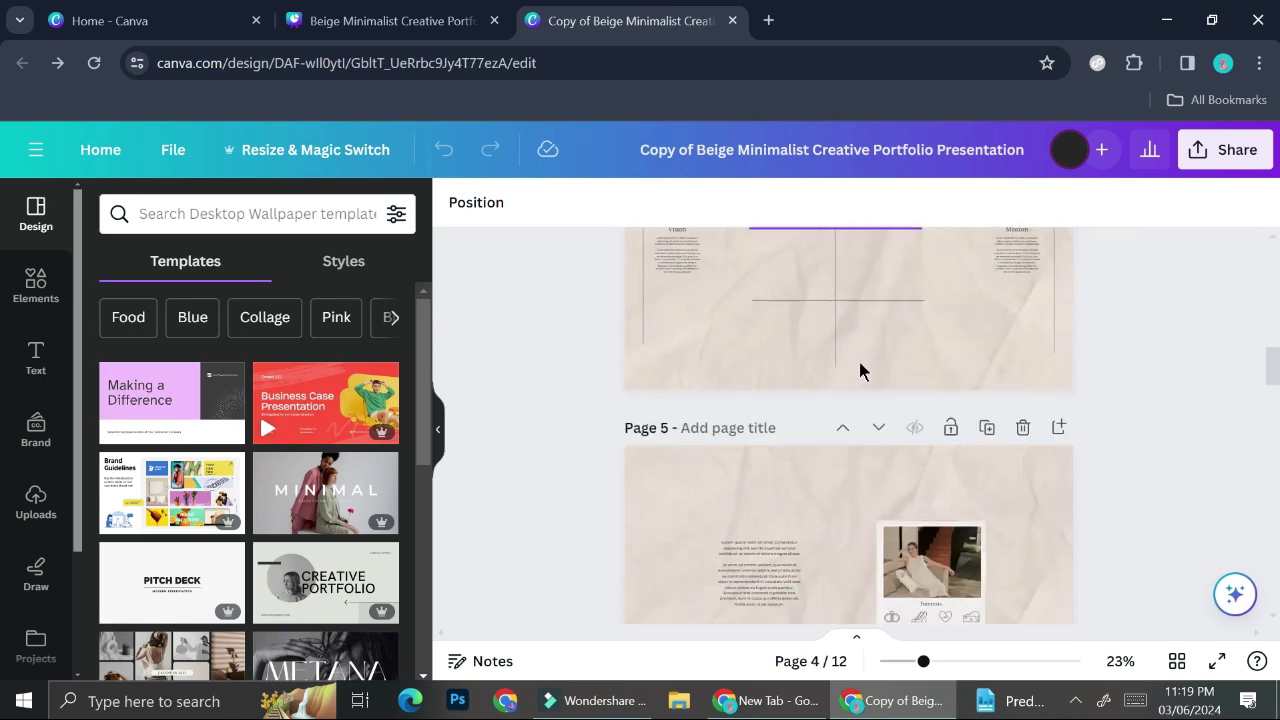
scroll(941, 305, down, 5)
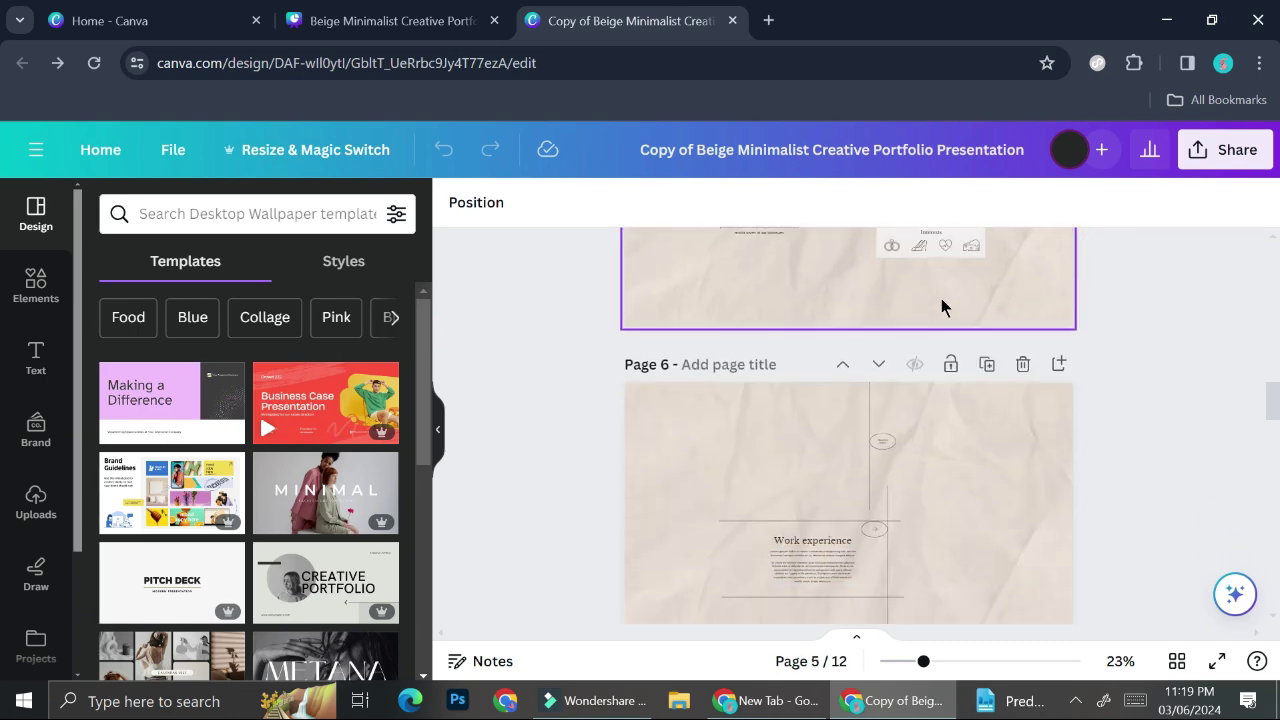
scroll(941, 305, down, 3)
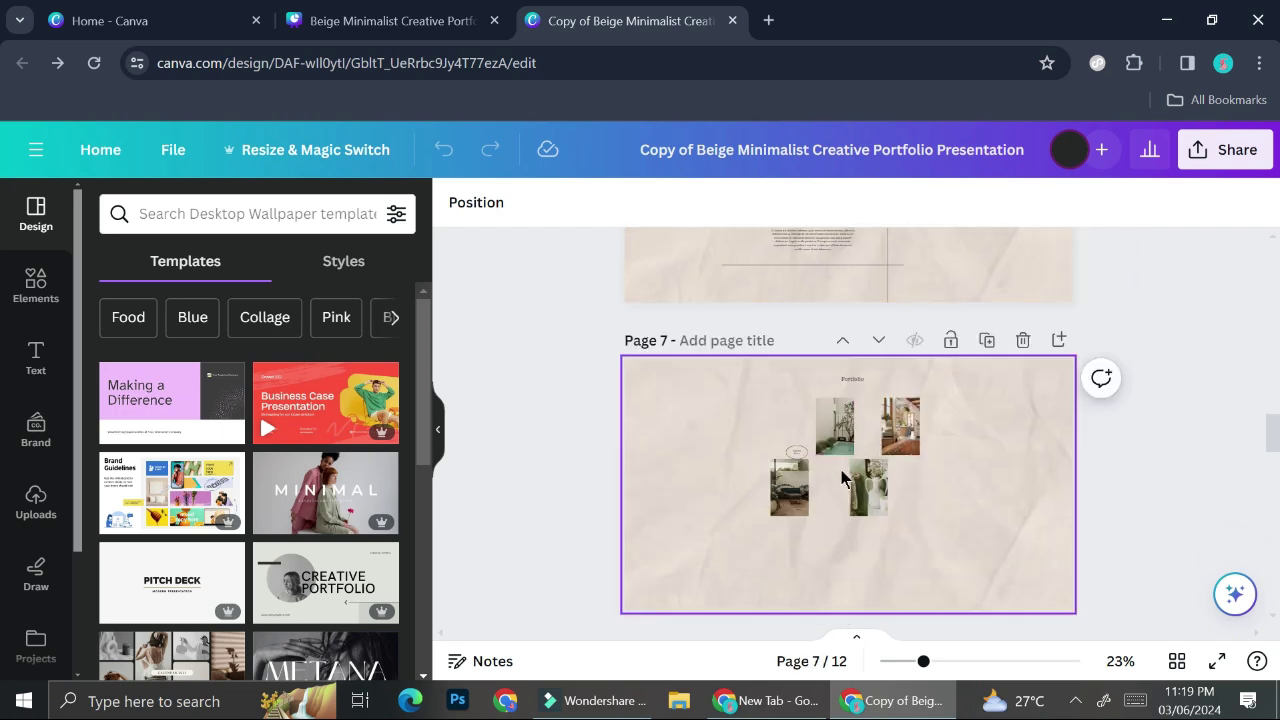
scroll(841, 478, down, 3)
scroll(841, 478, down, 1)
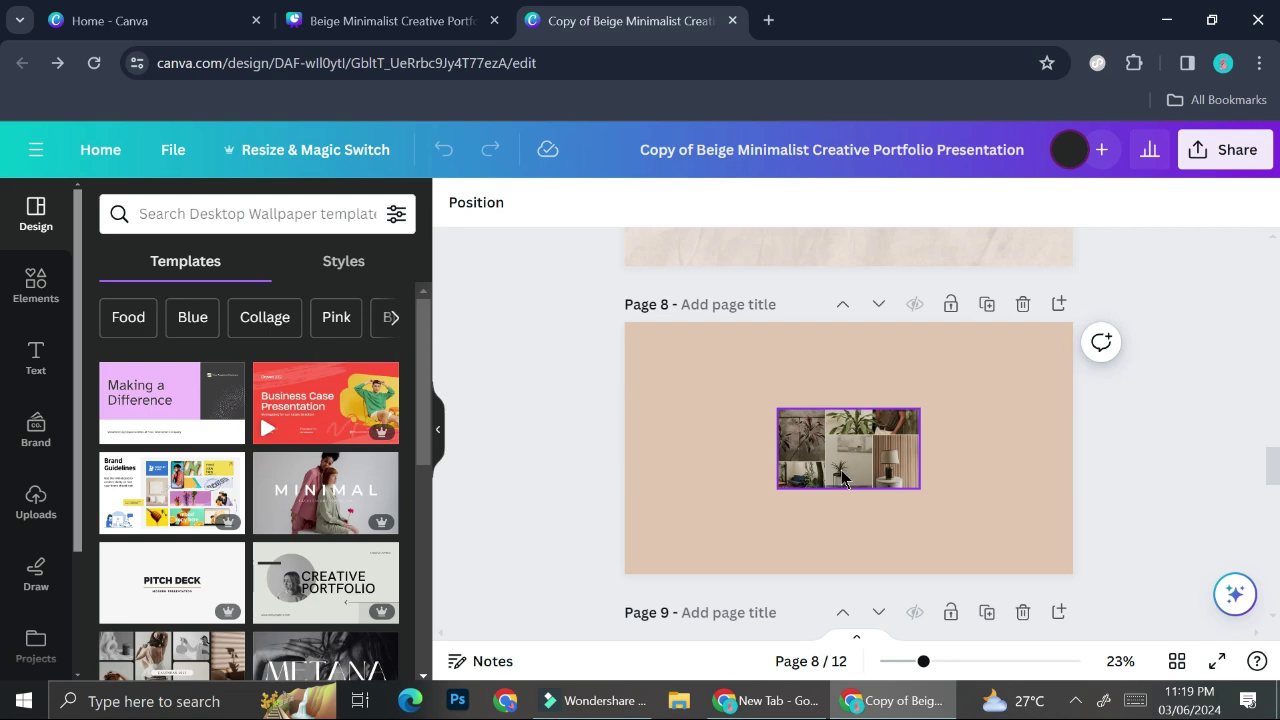
scroll(841, 478, up, 2)
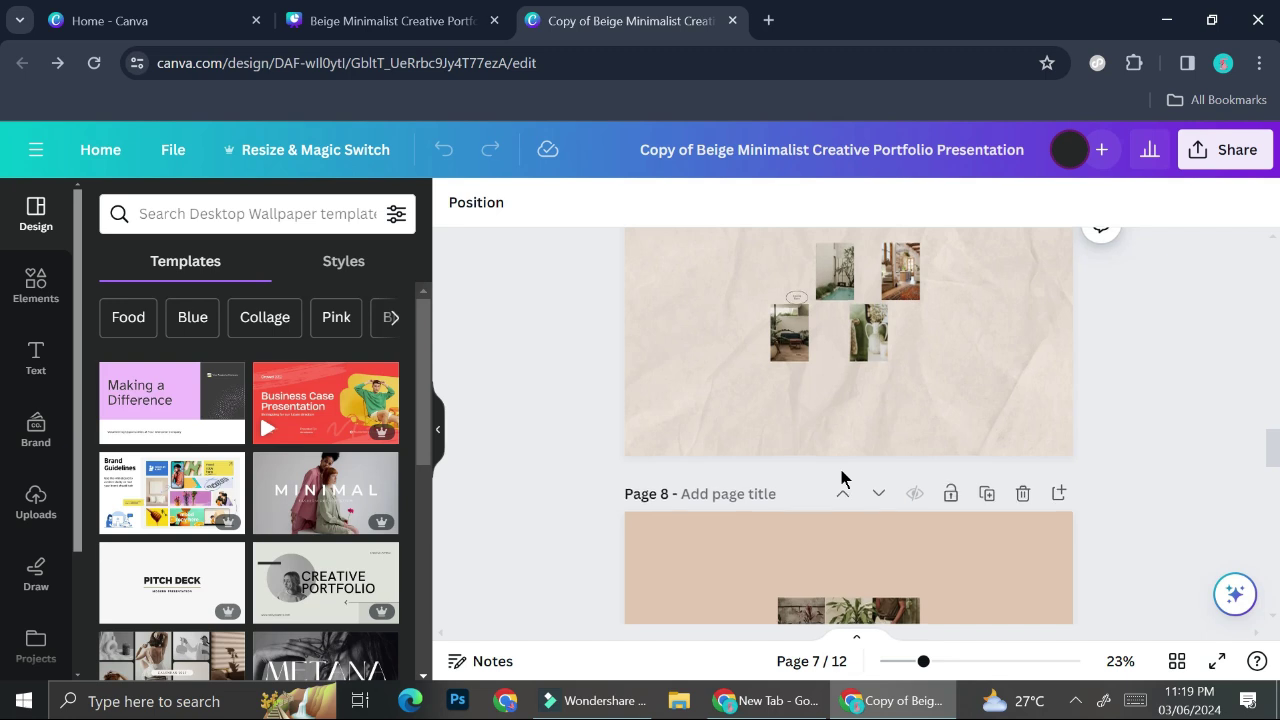
scroll(841, 478, down, 1)
scroll(841, 478, up, 2)
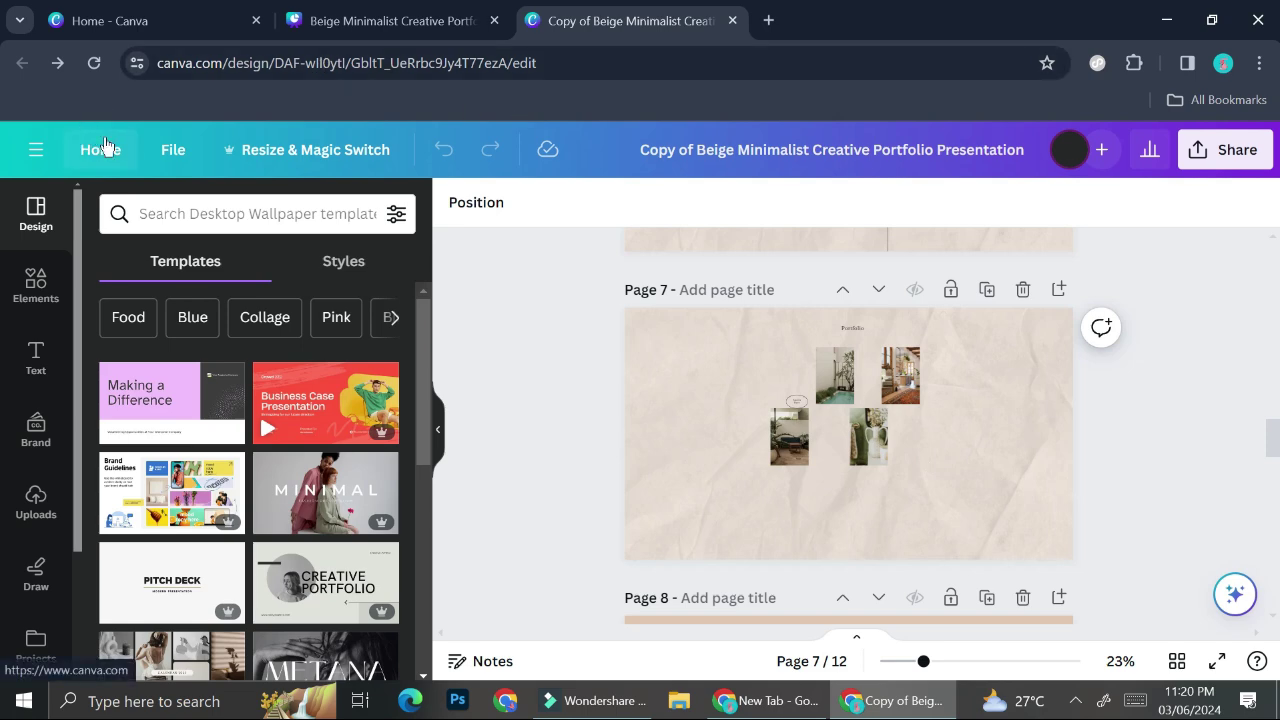
Step: Start a new 1080 × 1080 px Instagram Post design from File > Create new design
click(172, 149)
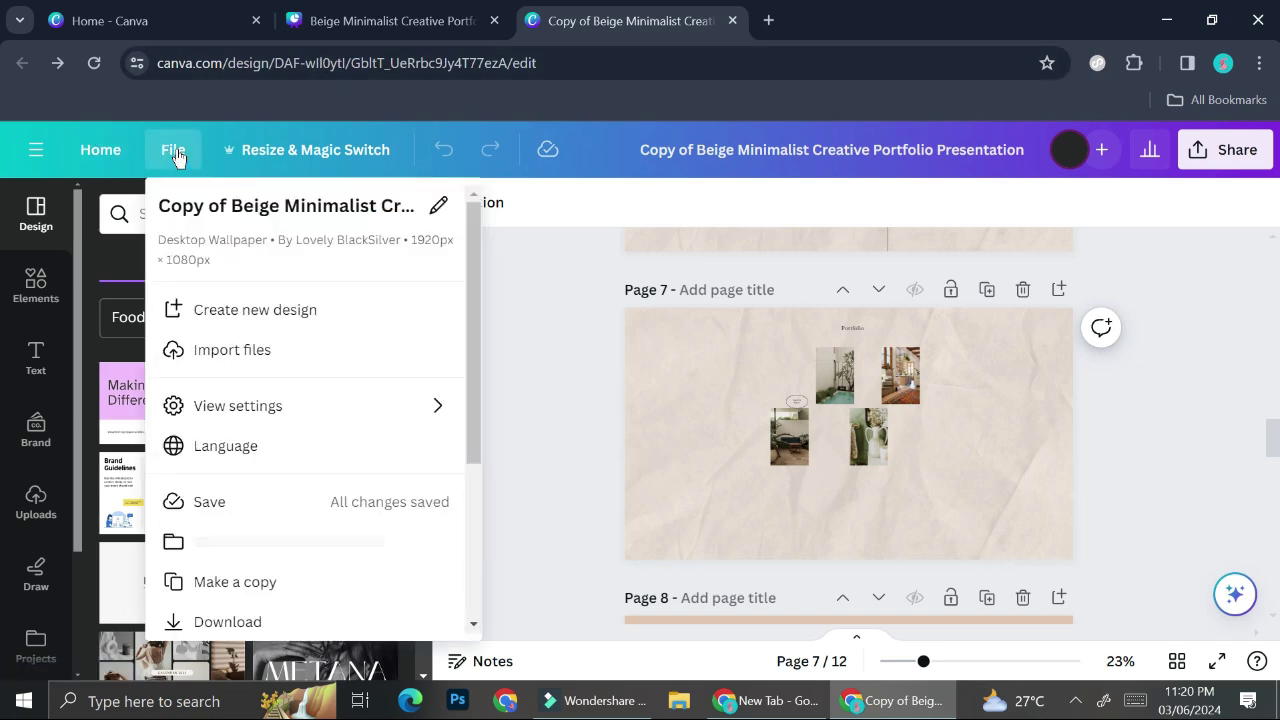
click(244, 305)
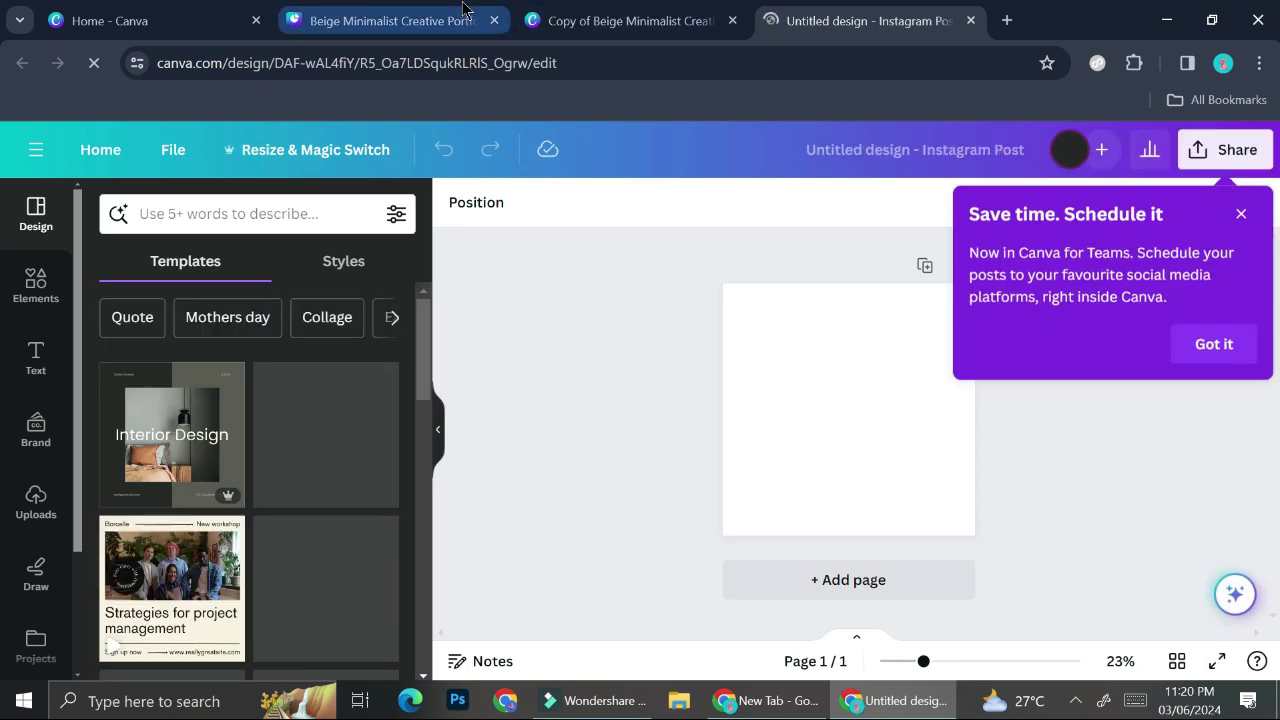
Step: Dismiss the scheduling tip and return to the About me page of the original portfolio
click(1240, 220)
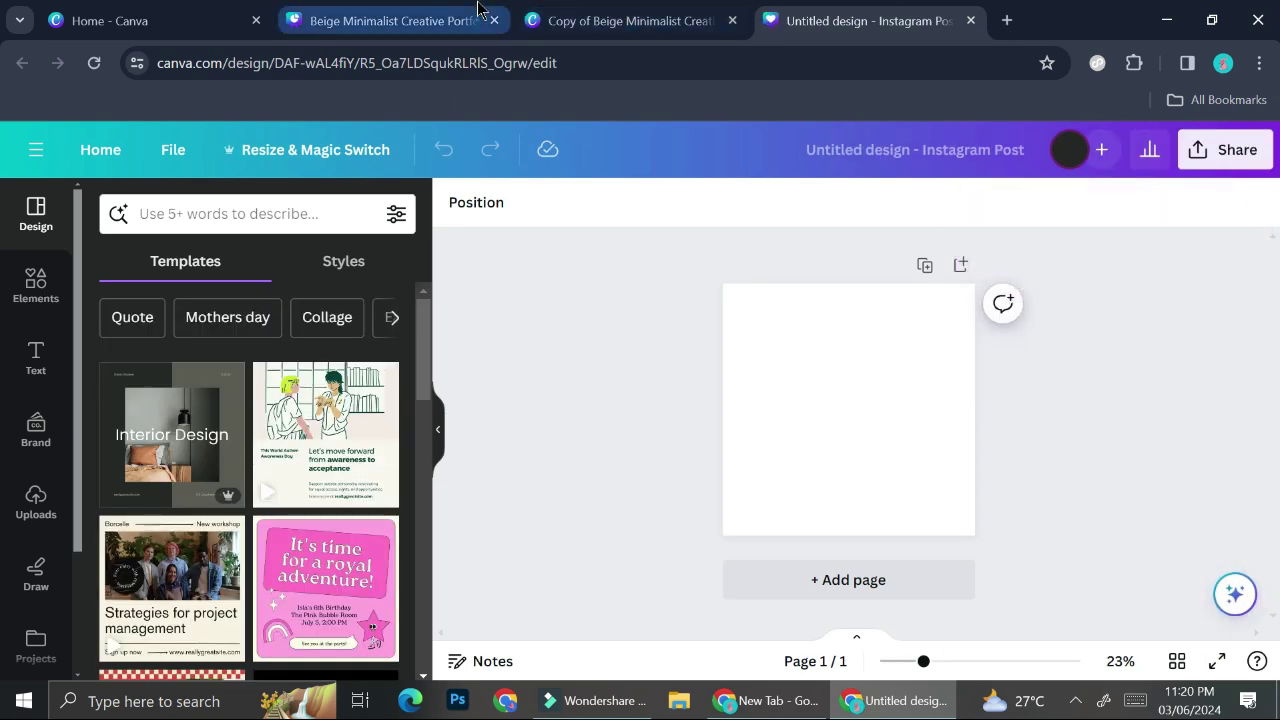
click(390, 20)
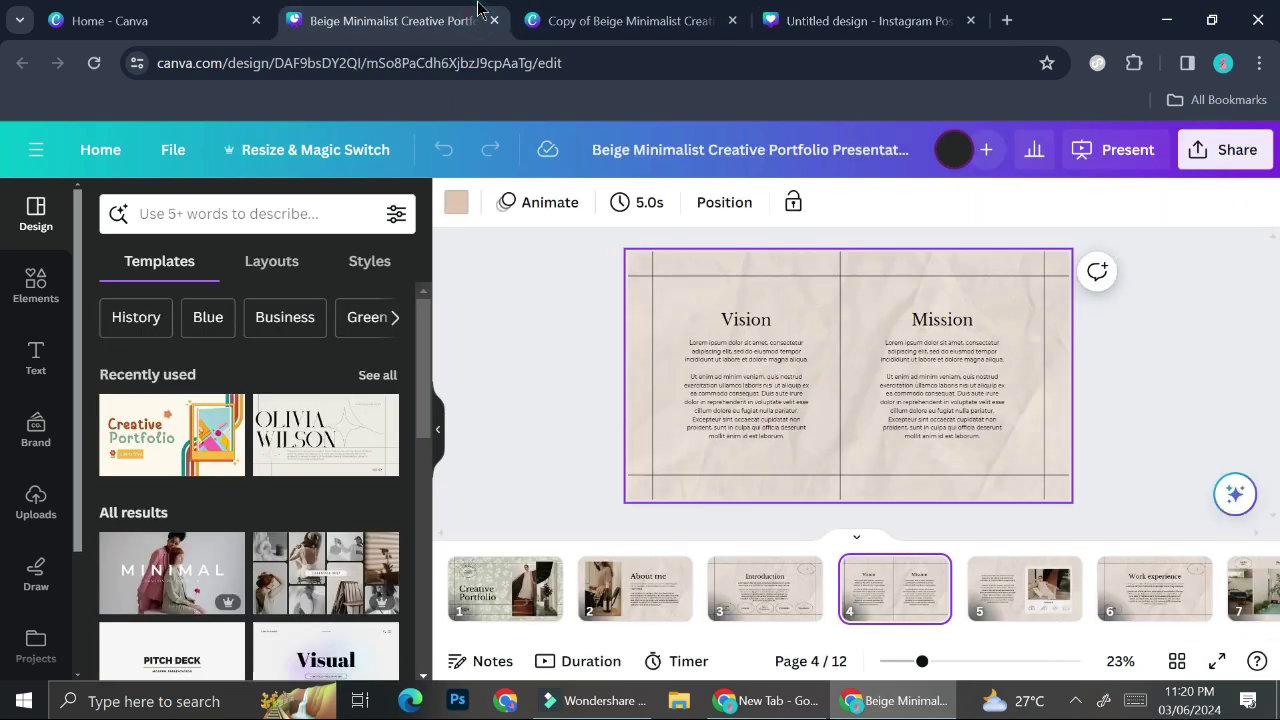
click(648, 586)
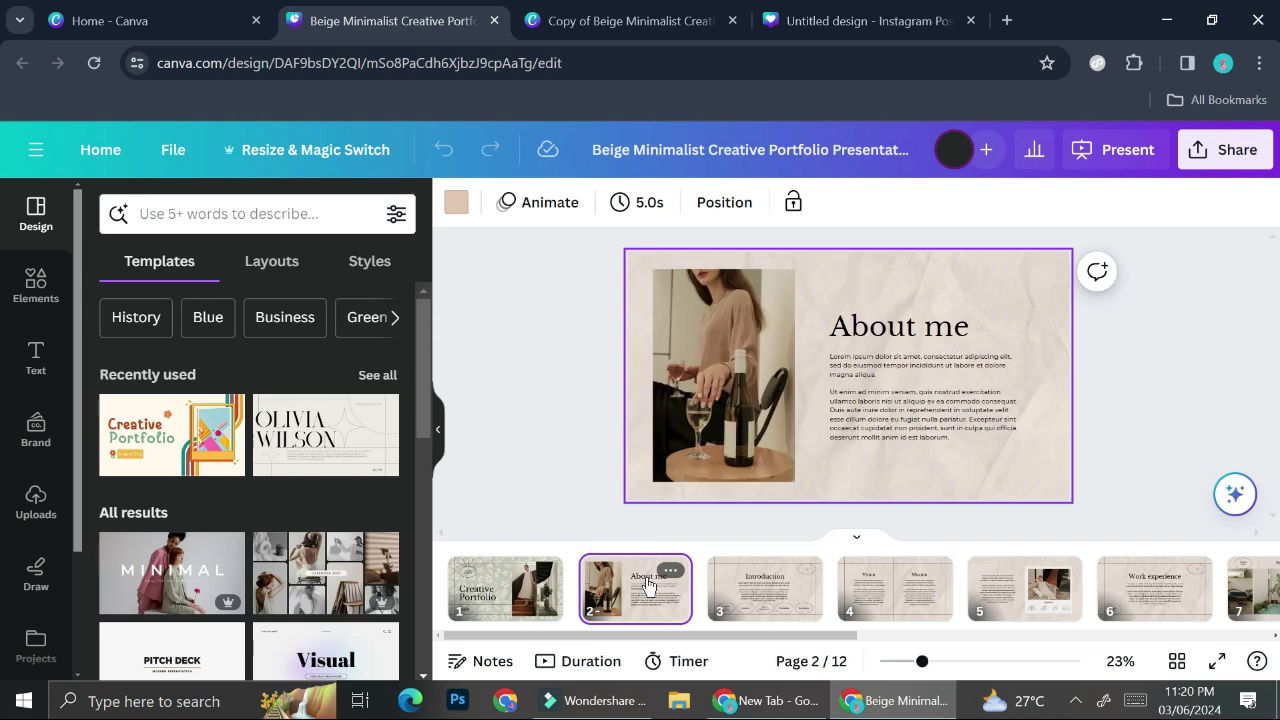
Step: Select the About me photo, heading and body text with Ctrl+A and group them
click(716, 408)
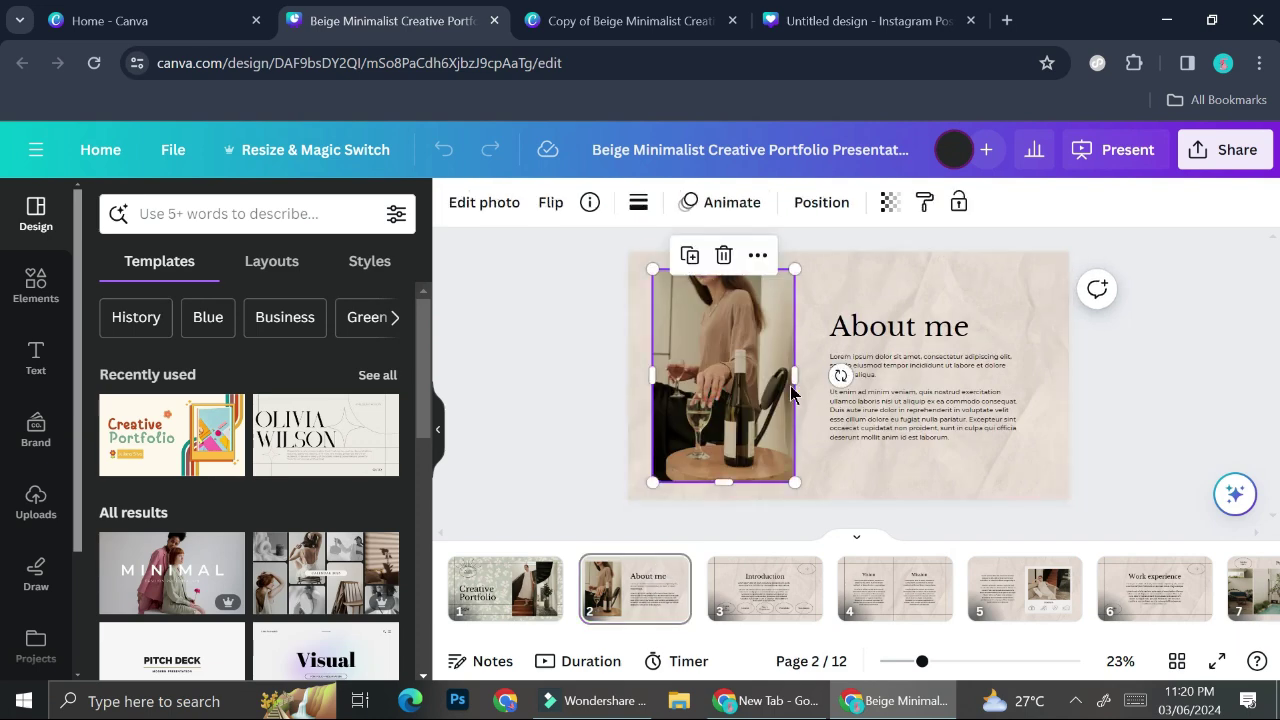
shift+click(903, 328)
shift+click(910, 378)
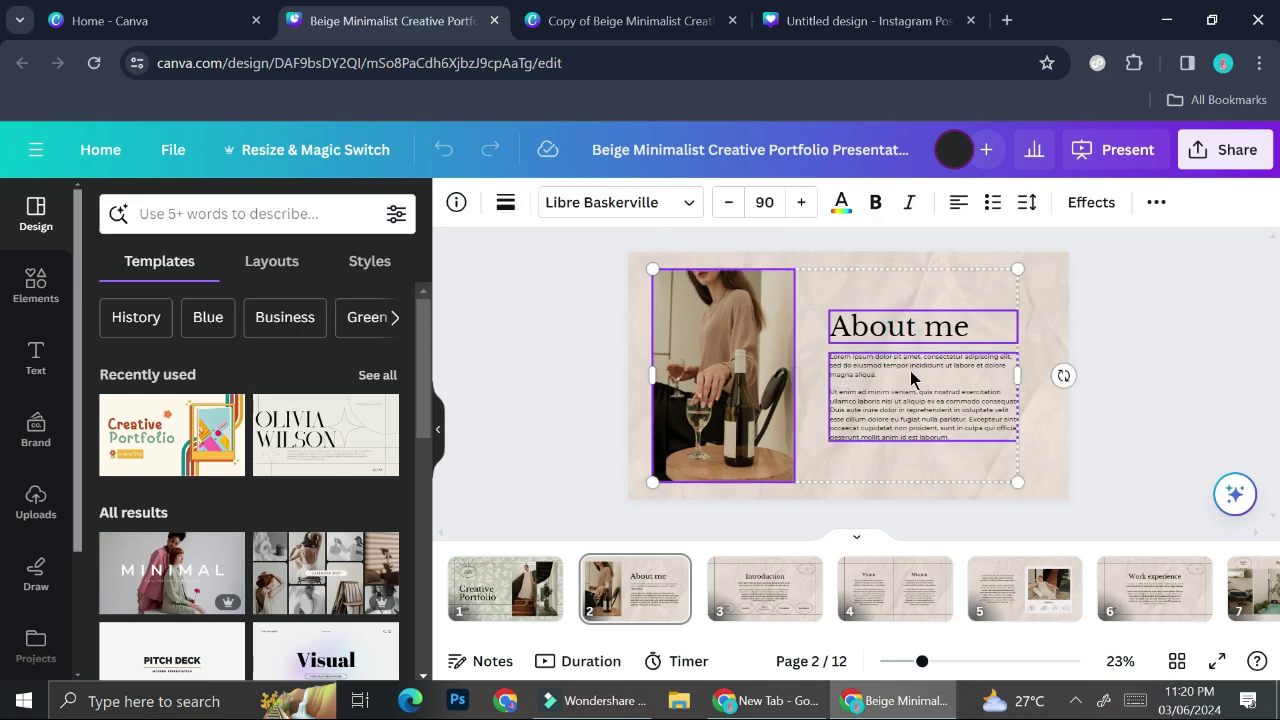
click(1032, 335)
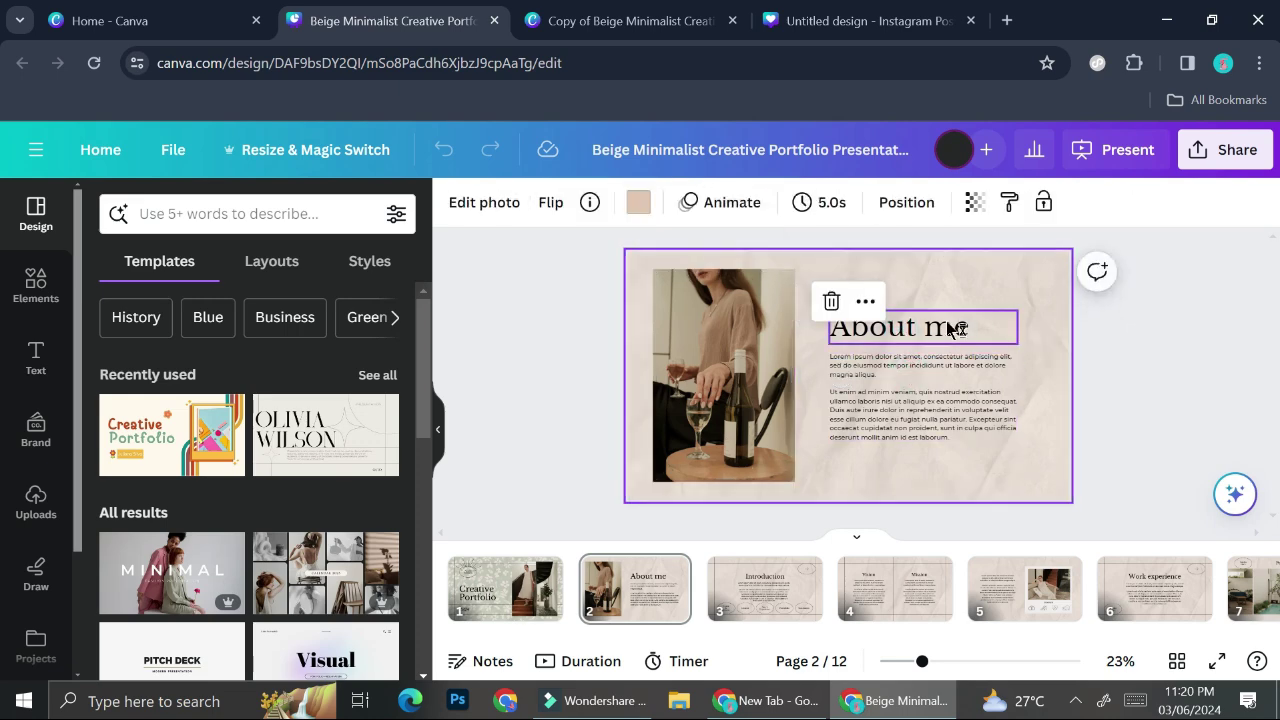
key(ctrl+a)
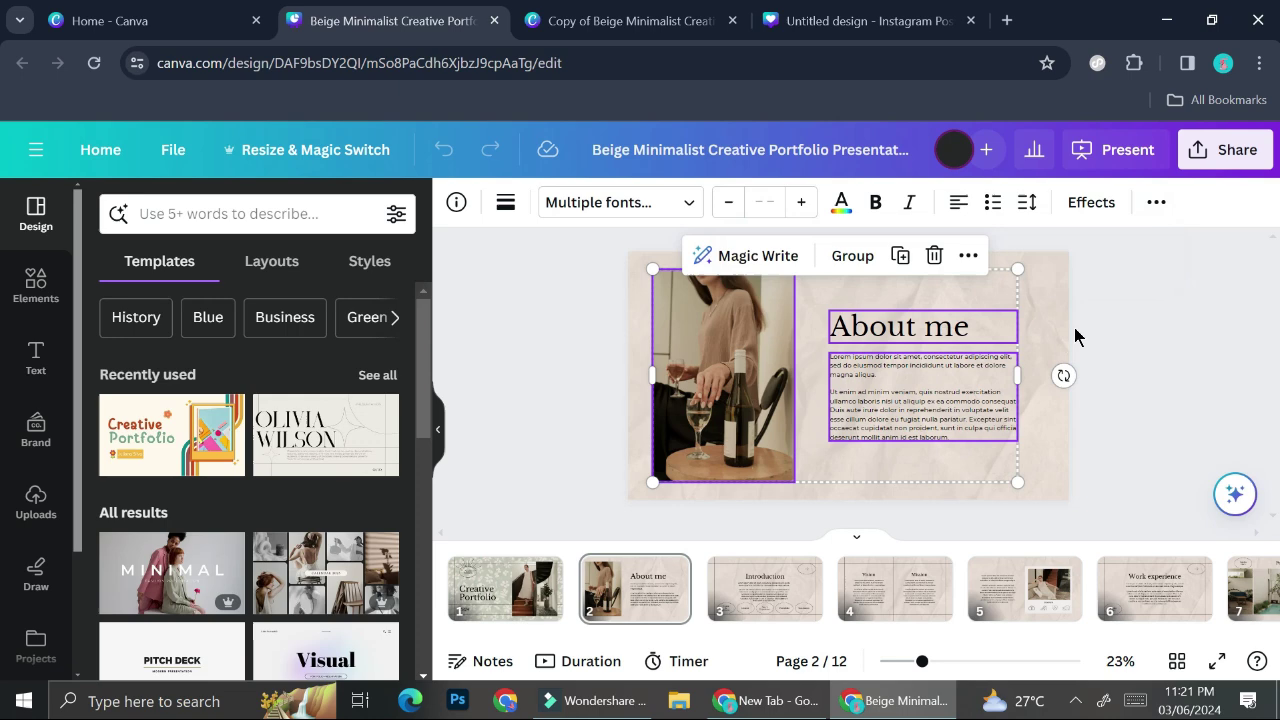
click(874, 266)
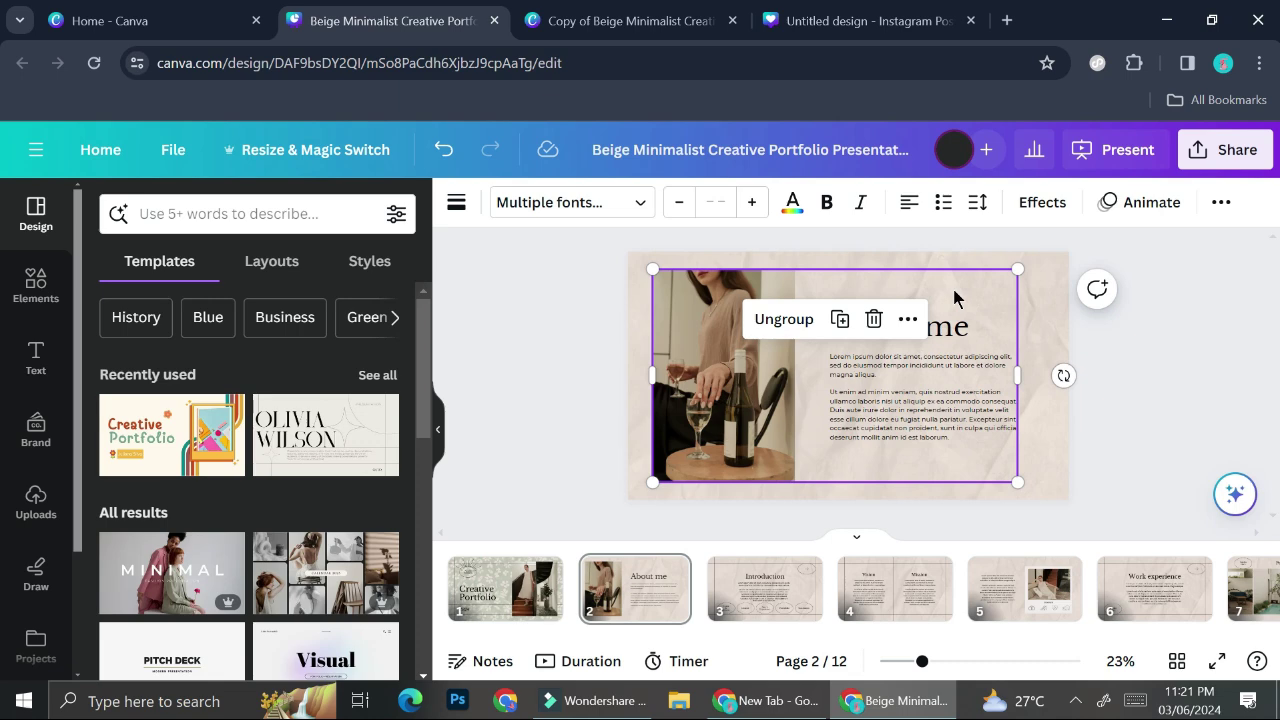
Step: Paste the About me group onto the blank Instagram Post page
click(885, 20)
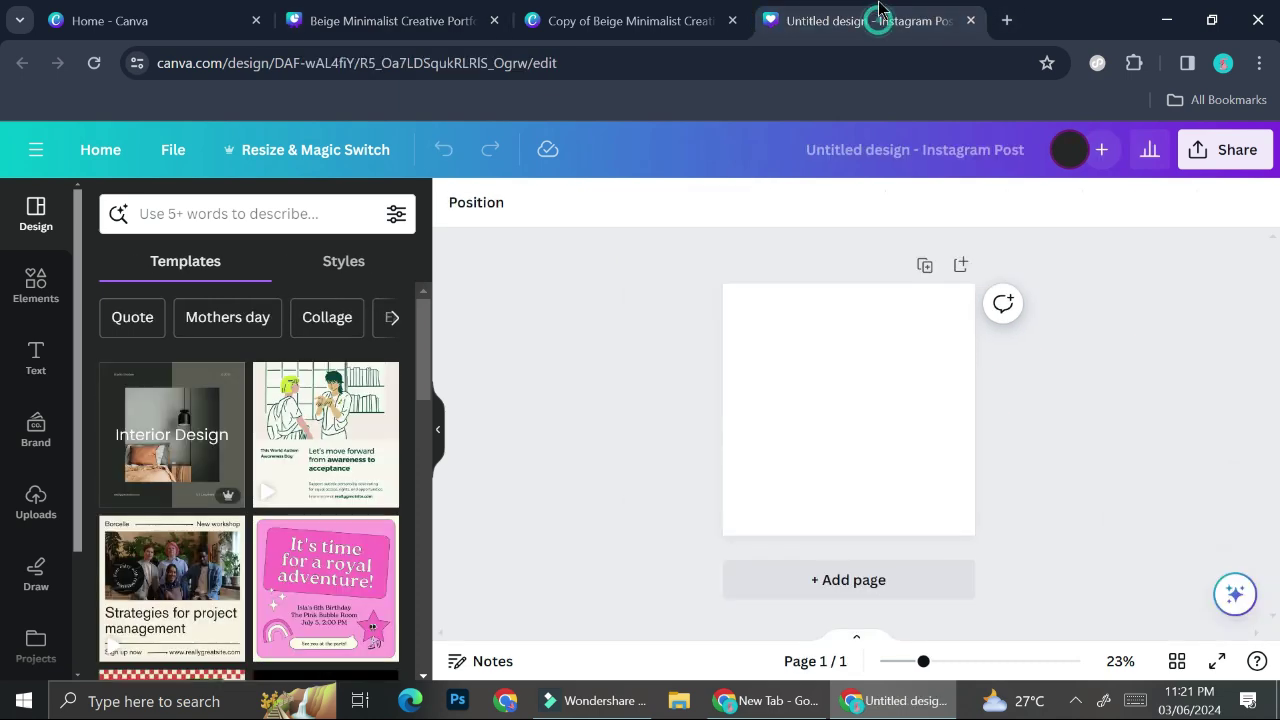
click(824, 345)
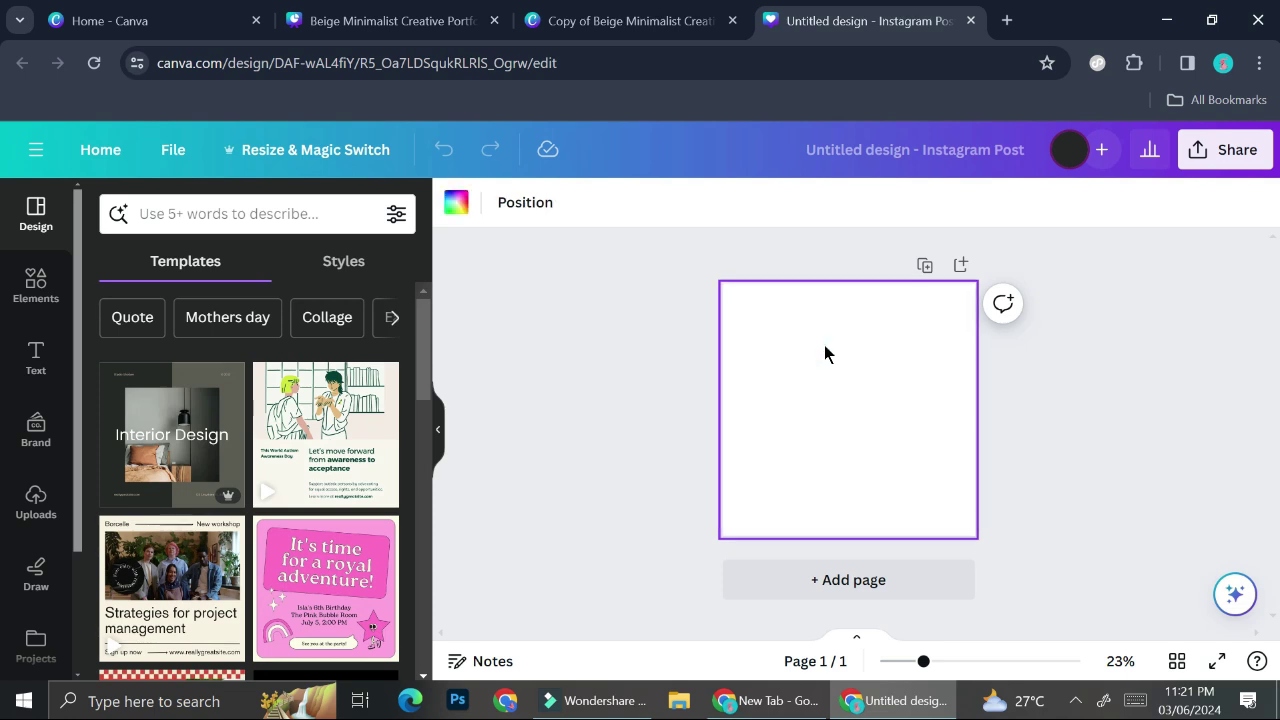
key(ctrl+v)
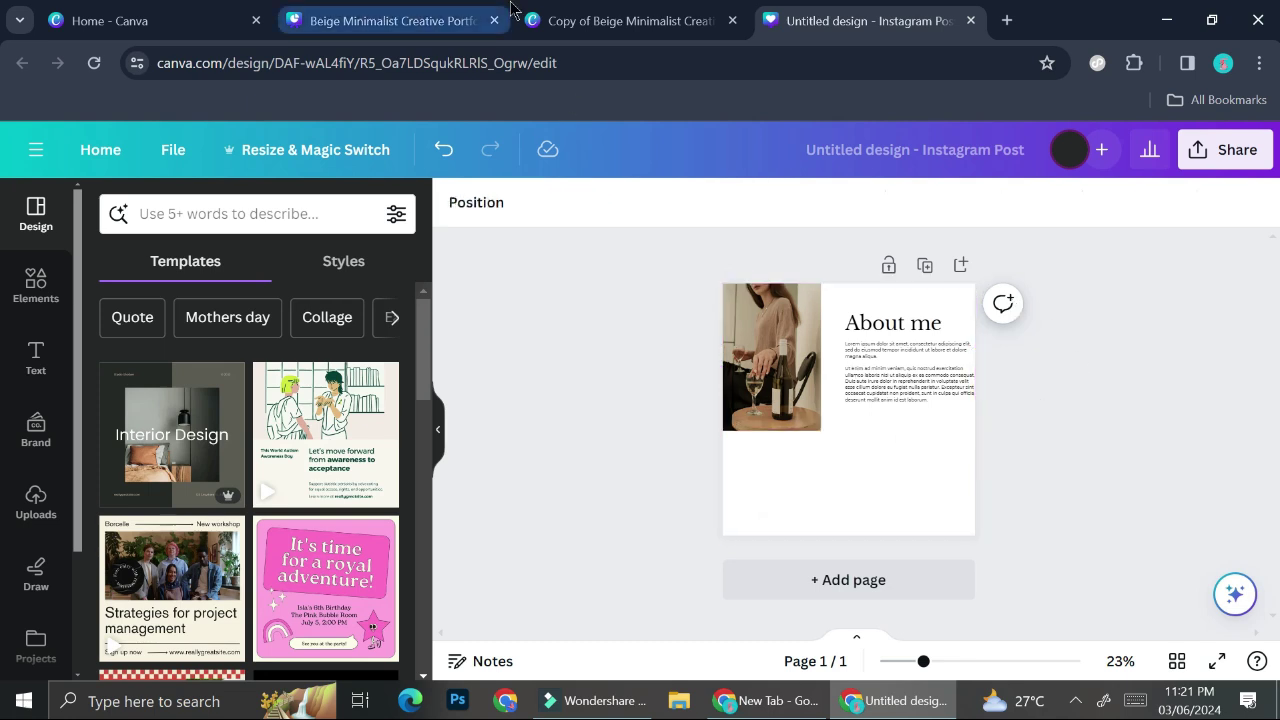
Step: Copy the About me slide's beige paper background and paste it onto the Instagram Post page
click(390, 20)
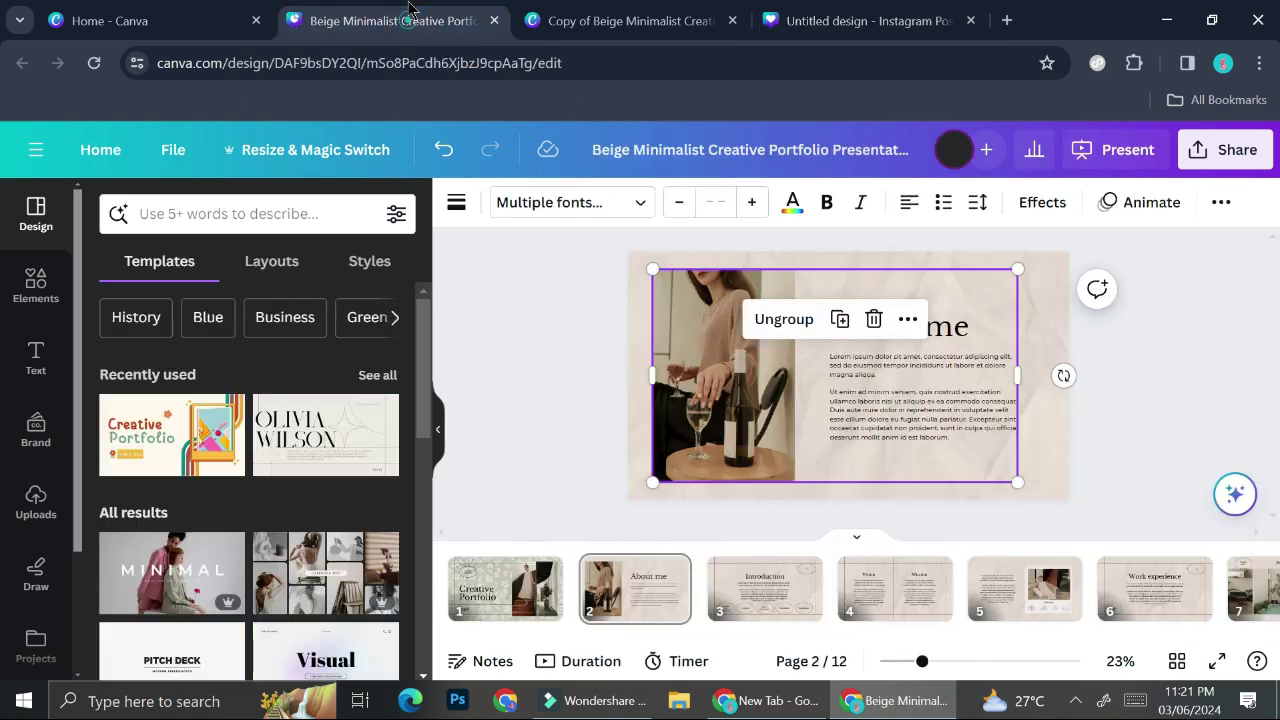
click(1064, 320)
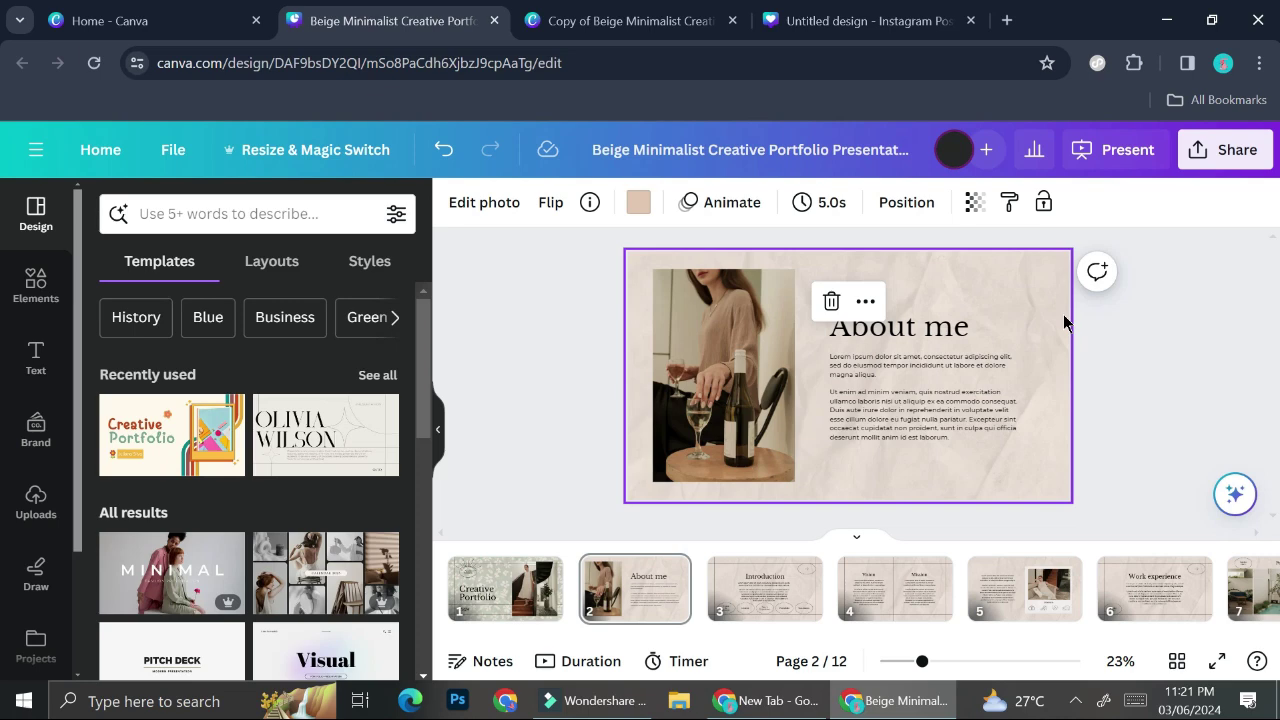
right_click(1028, 268)
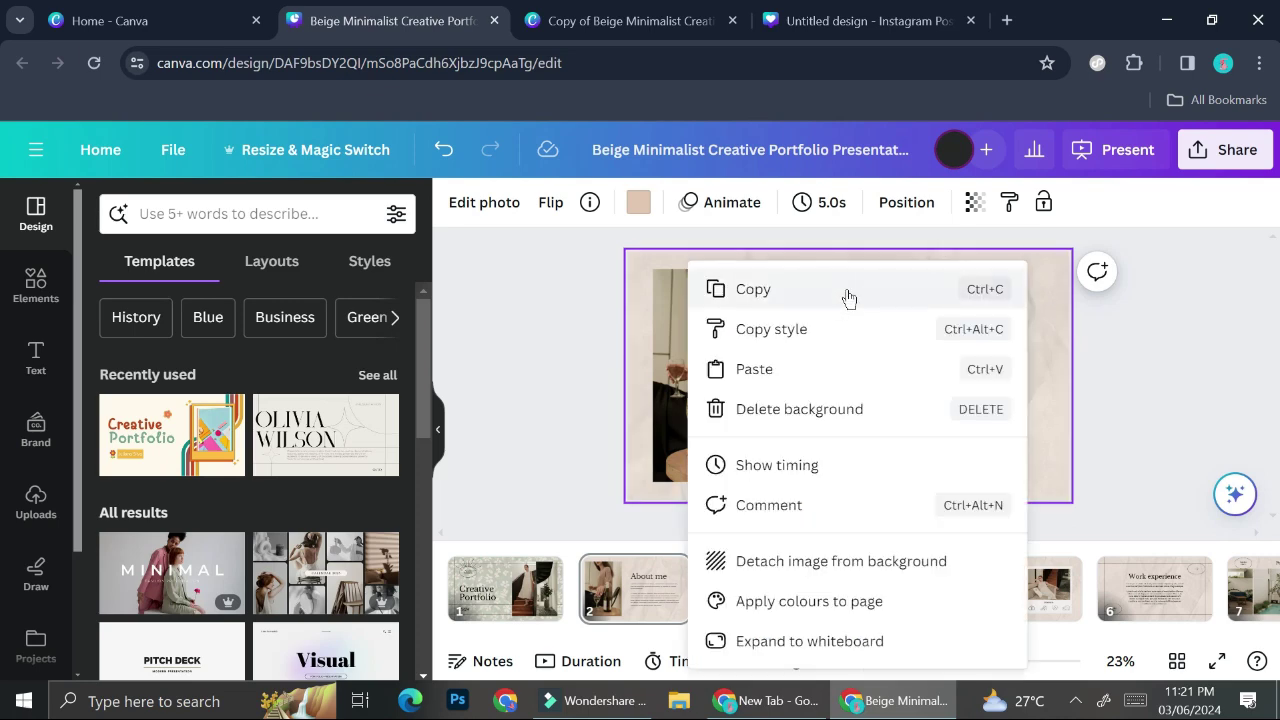
click(783, 295)
click(860, 14)
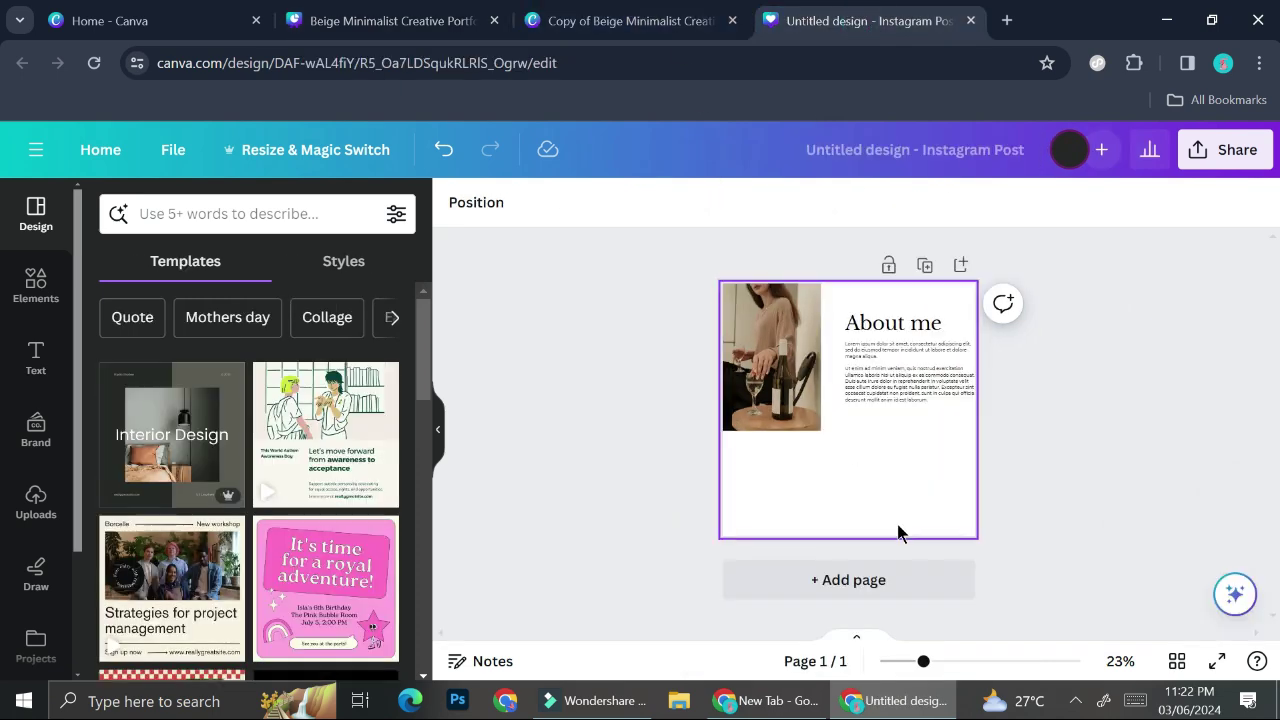
right_click(874, 506)
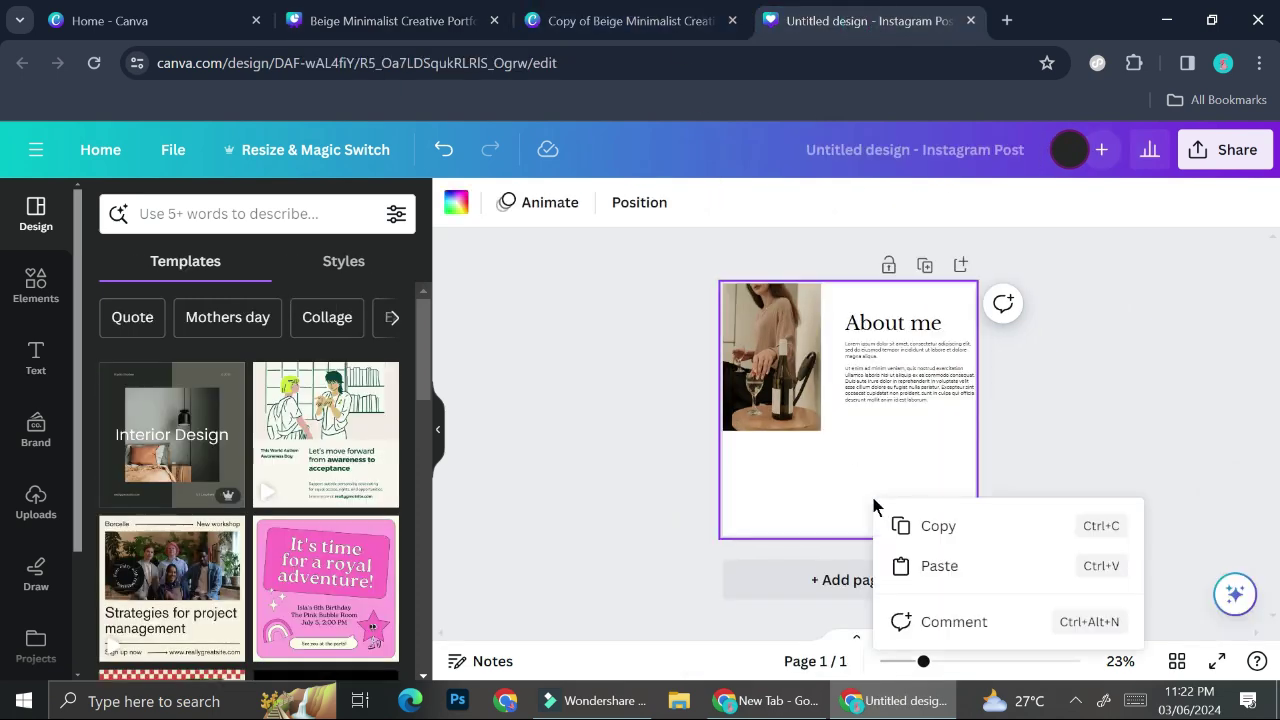
click(946, 572)
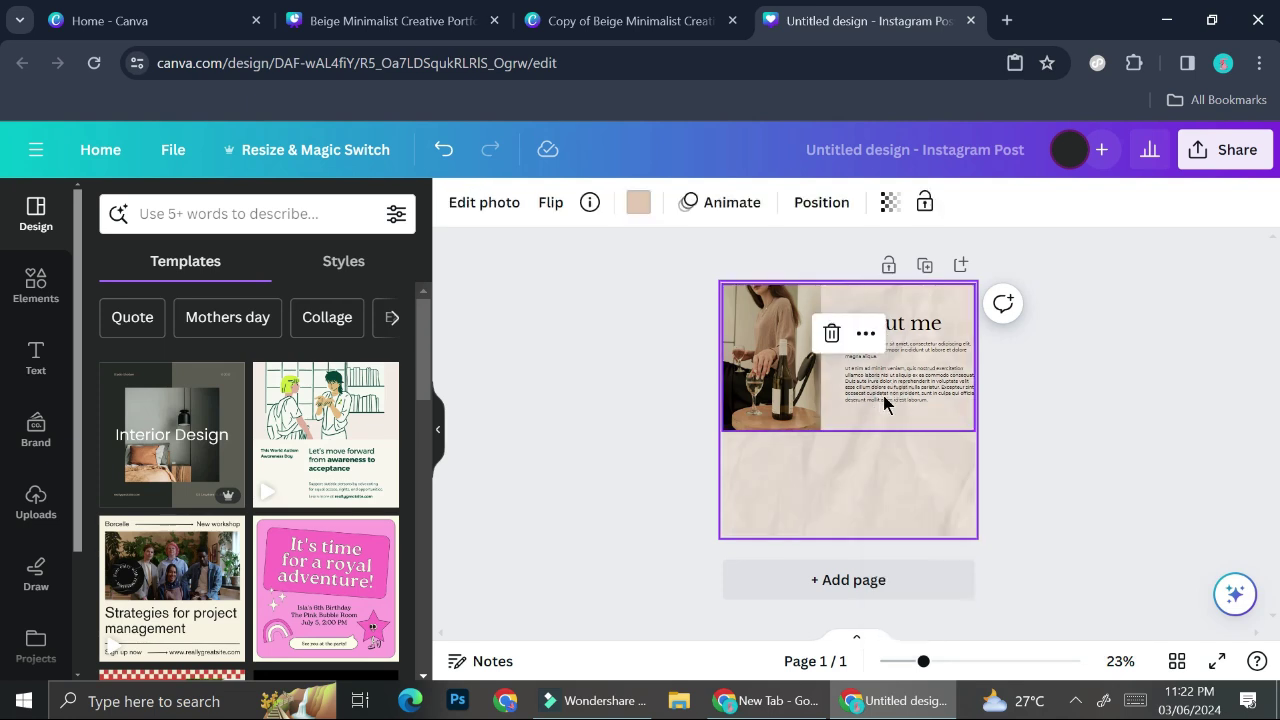
Step: Ungroup the About me elements, shift them lower, and move the heading to the top
click(875, 373)
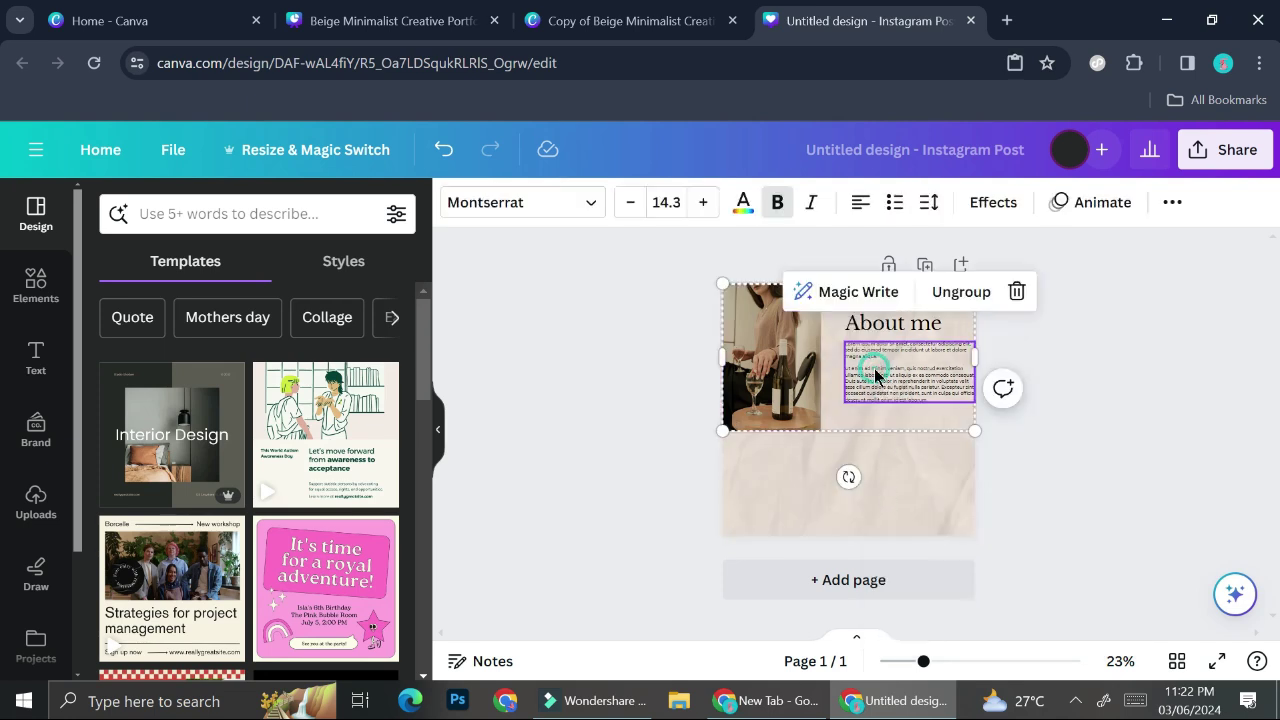
click(961, 291)
drag(791, 388, 793, 440)
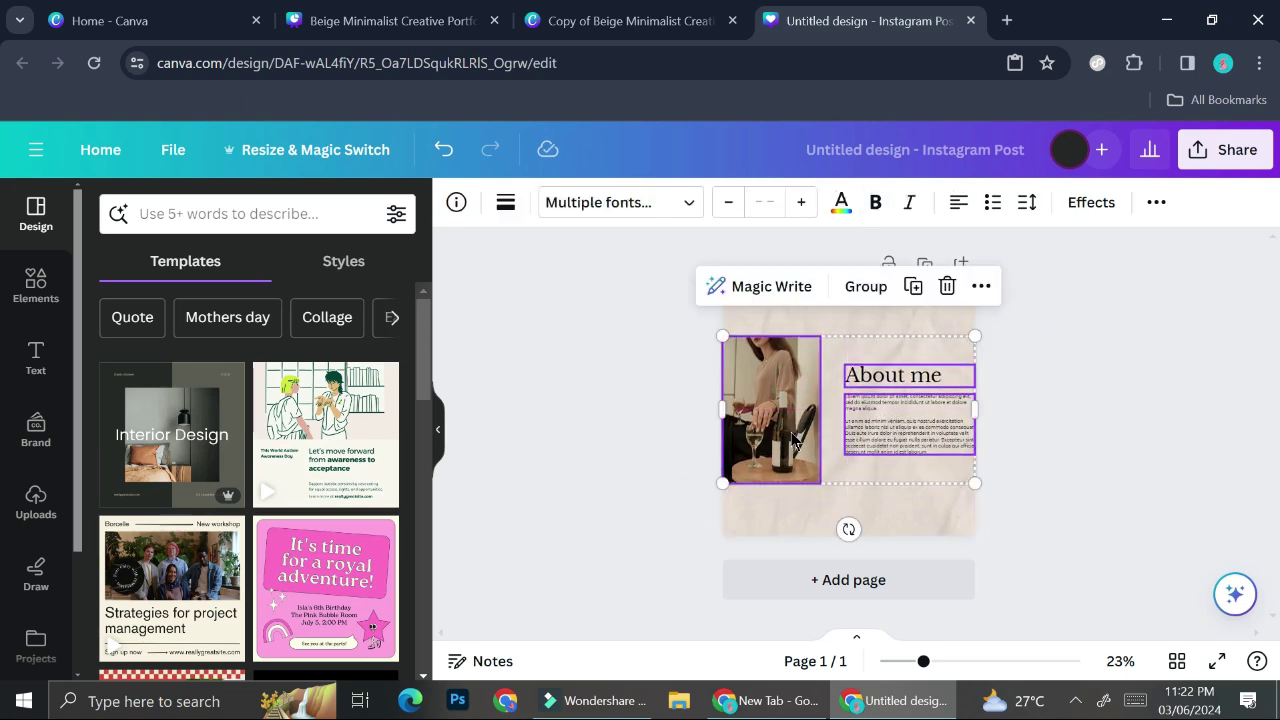
click(1126, 381)
click(891, 421)
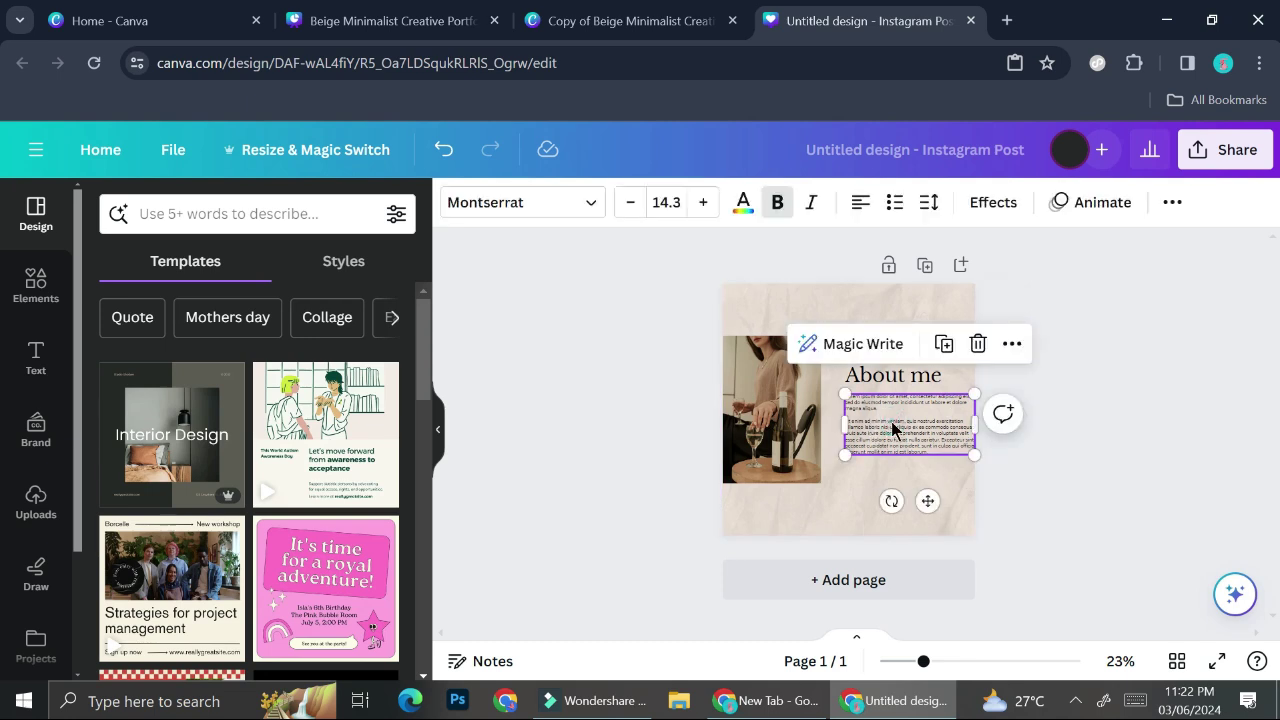
mouse_move(891, 421)
mouse_down()
mouse_move(883, 443)
mouse_move(877, 428)
mouse_up()
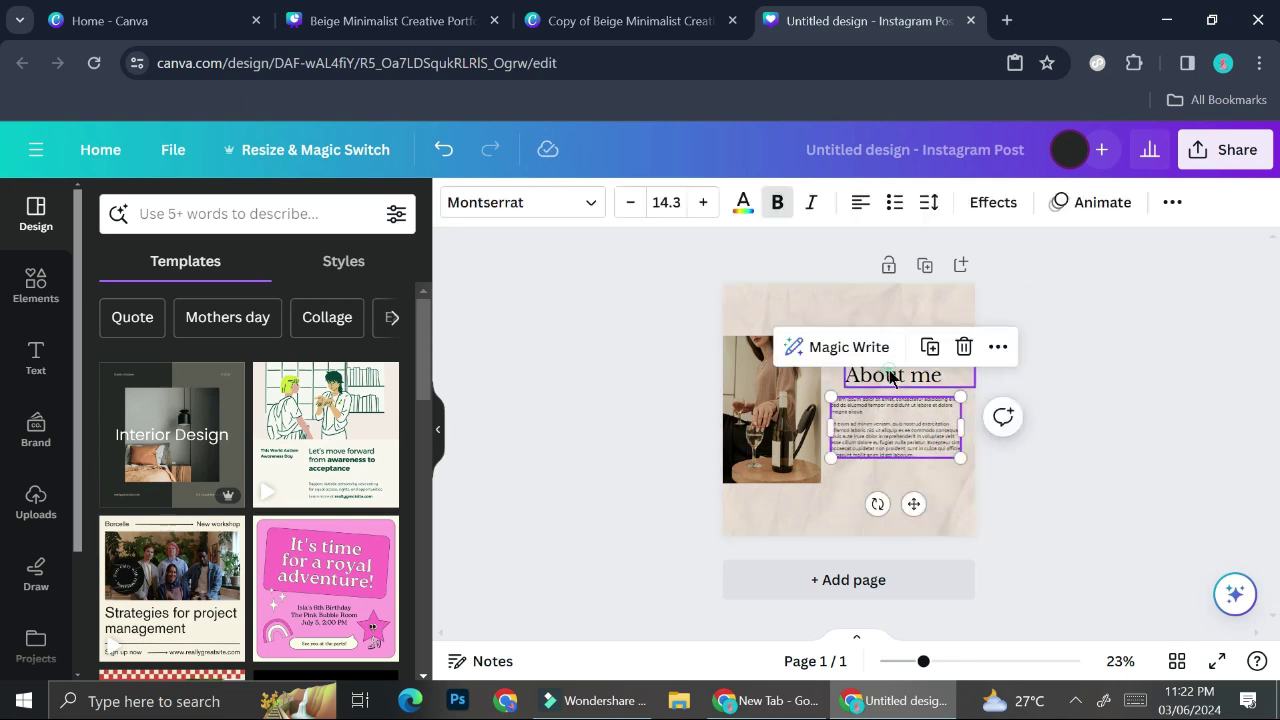
click(892, 374)
drag(893, 374, 841, 300)
Step: Enlarge the body text, fit it beside the photo, and add a blank second page
click(897, 437)
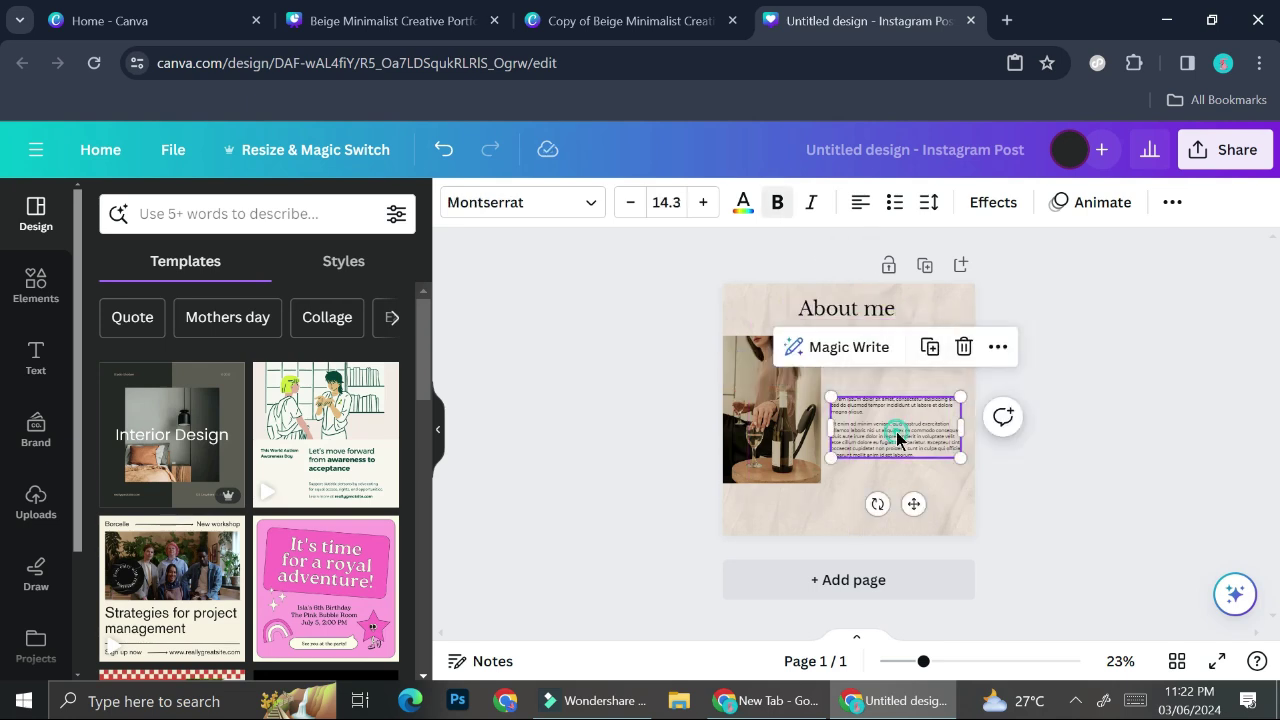
click(703, 202)
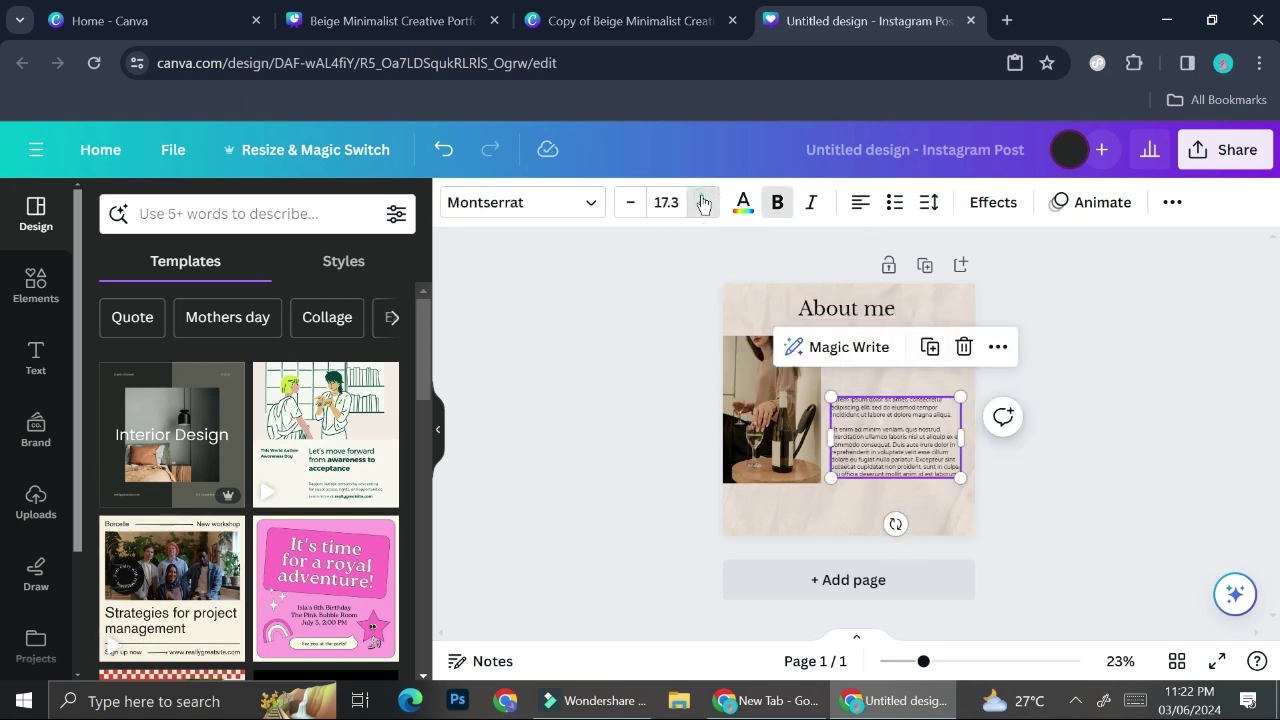
click(703, 202)
click(703, 202)
click(703, 202)
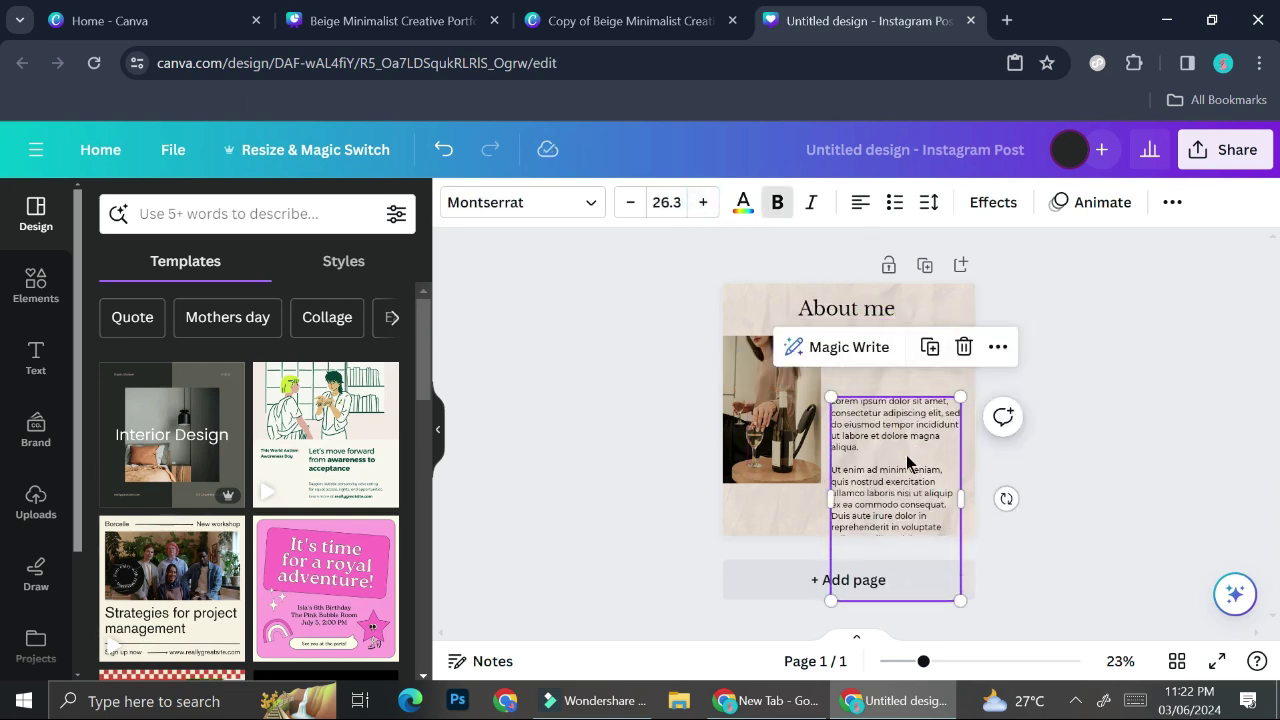
drag(903, 454, 905, 377)
click(776, 405)
click(895, 380)
mouse_move(966, 321)
mouse_down()
mouse_move(957, 343)
mouse_move(973, 335)
mouse_up()
drag(908, 366, 913, 379)
click(880, 578)
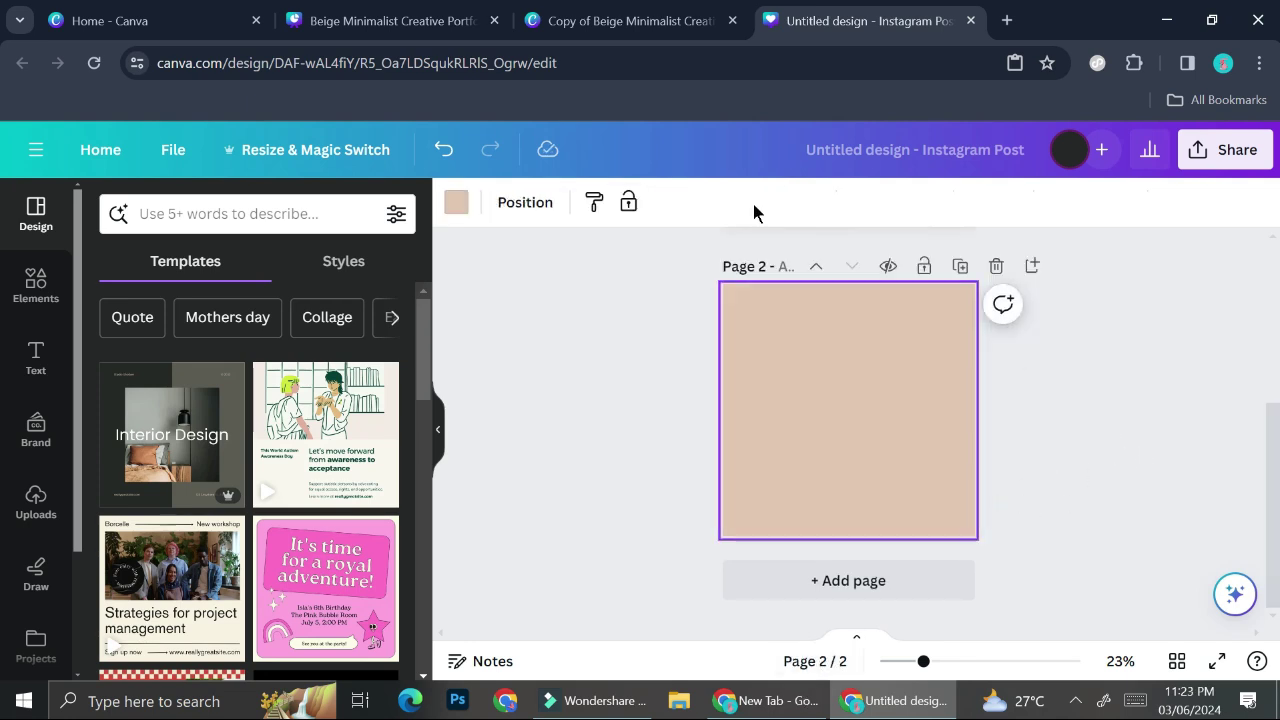
Step: In the portfolio presentation, open the page 3 Introduction slide and select all its elements
click(390, 20)
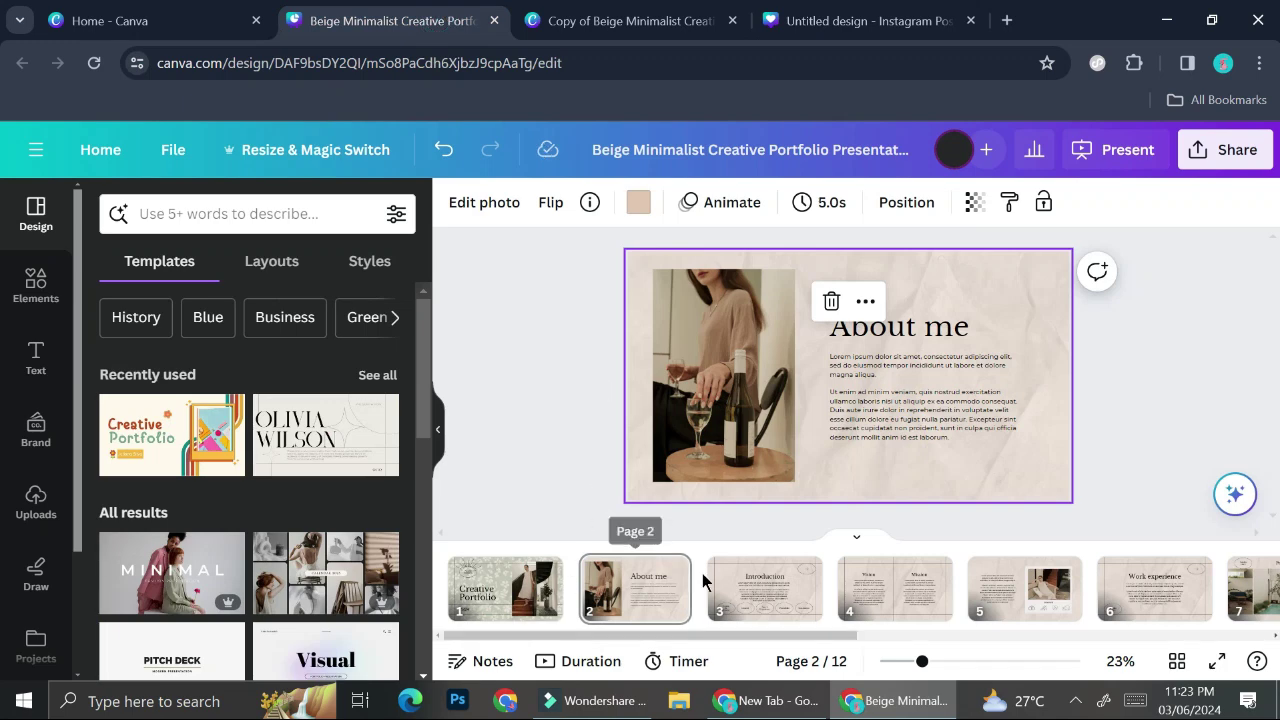
click(745, 590)
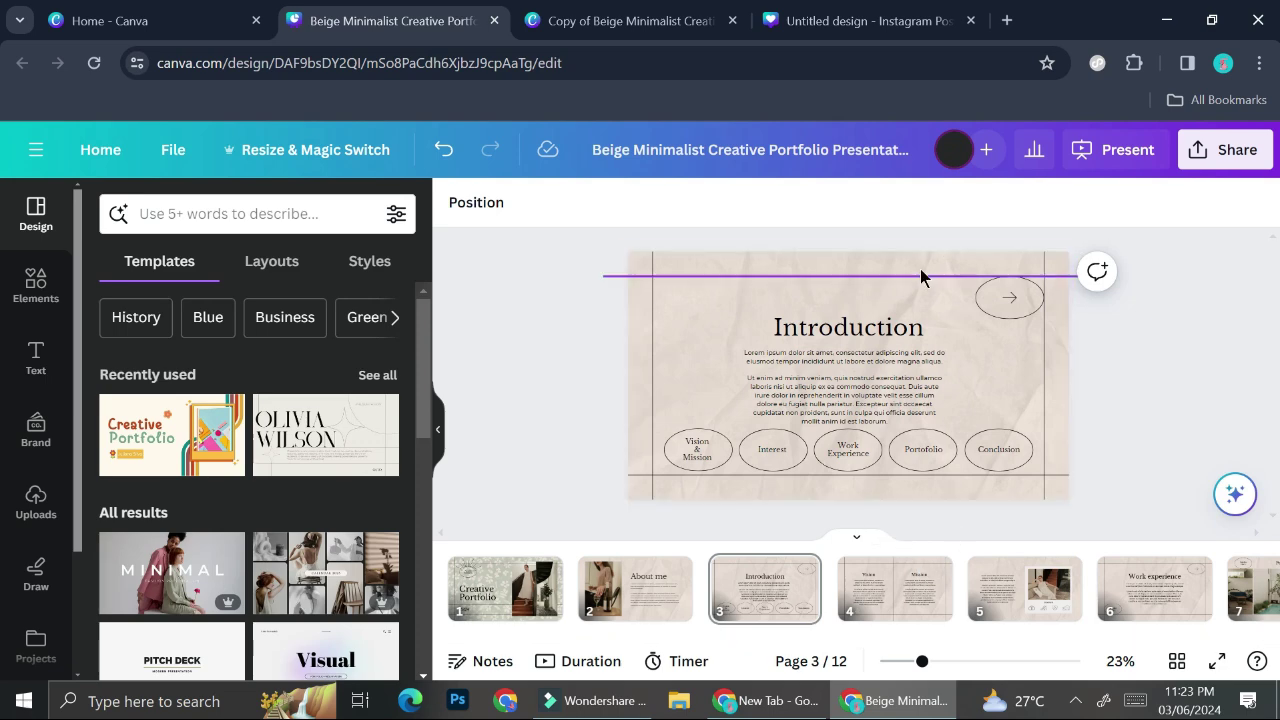
click(1007, 301)
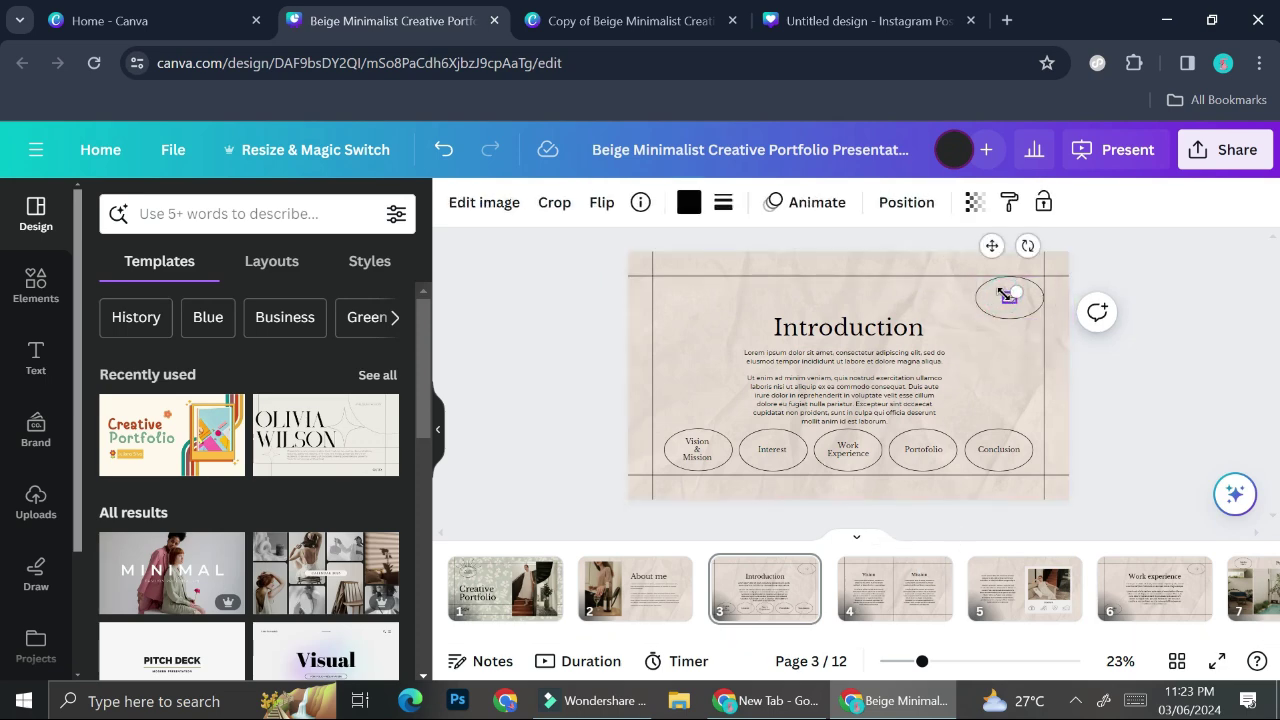
click(985, 296)
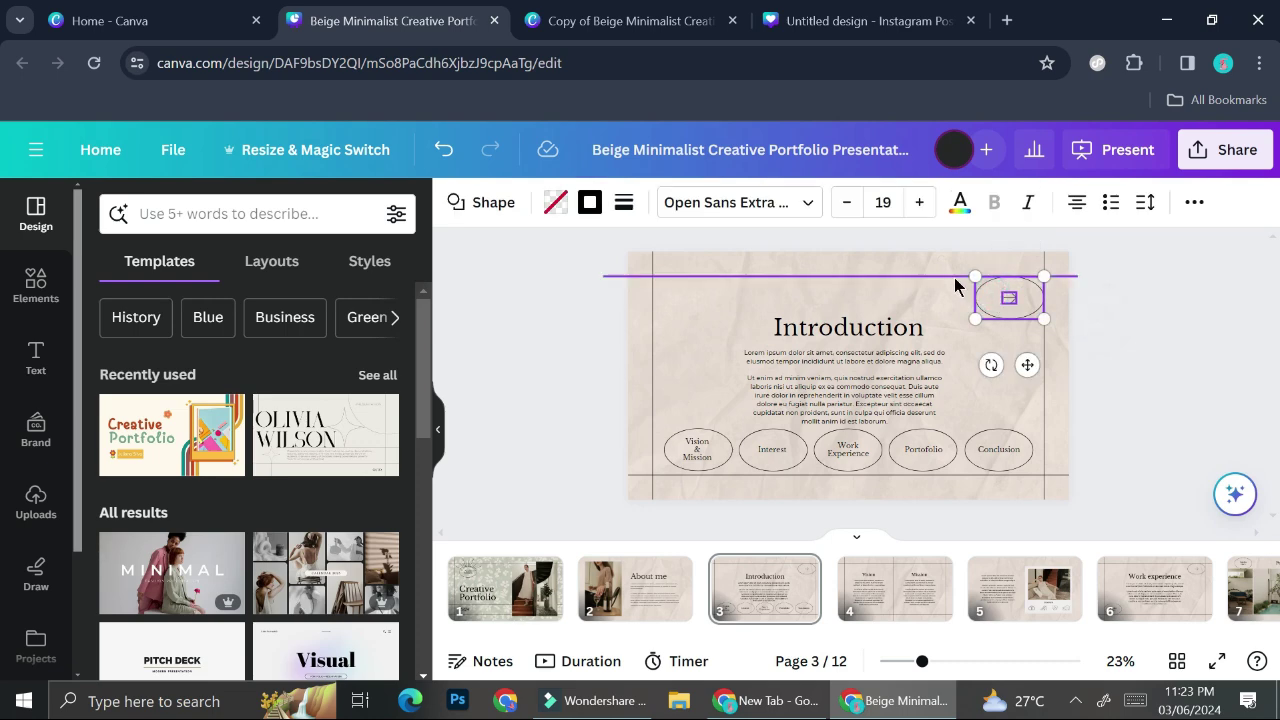
shift+click(1050, 401)
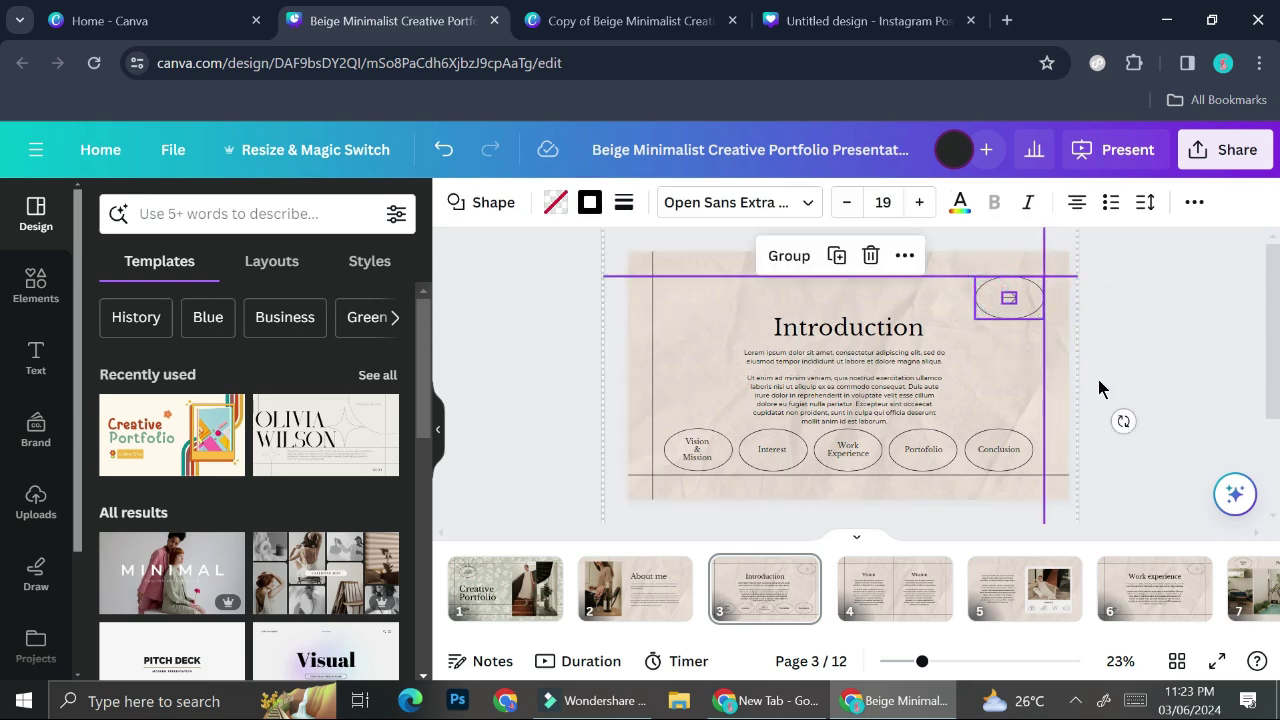
key(ctrl+a)
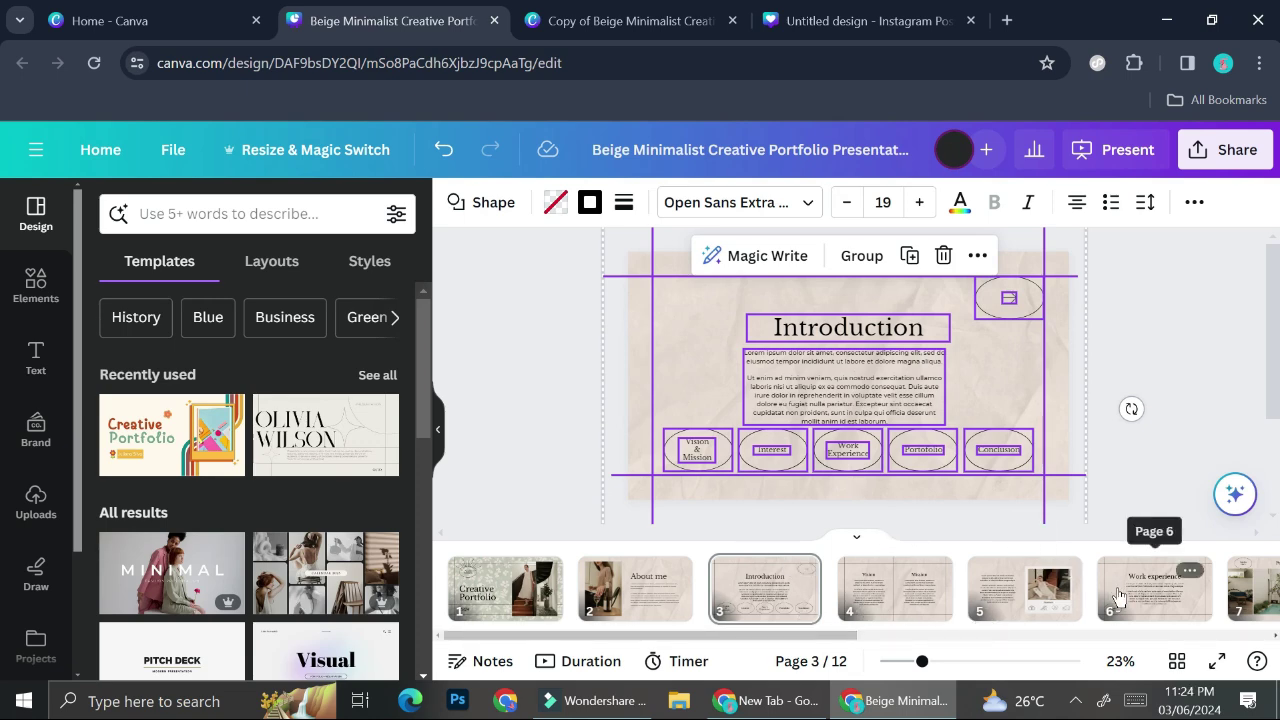
Step: Switch back to the Untitled Instagram Post design's empty page 2
click(800, 20)
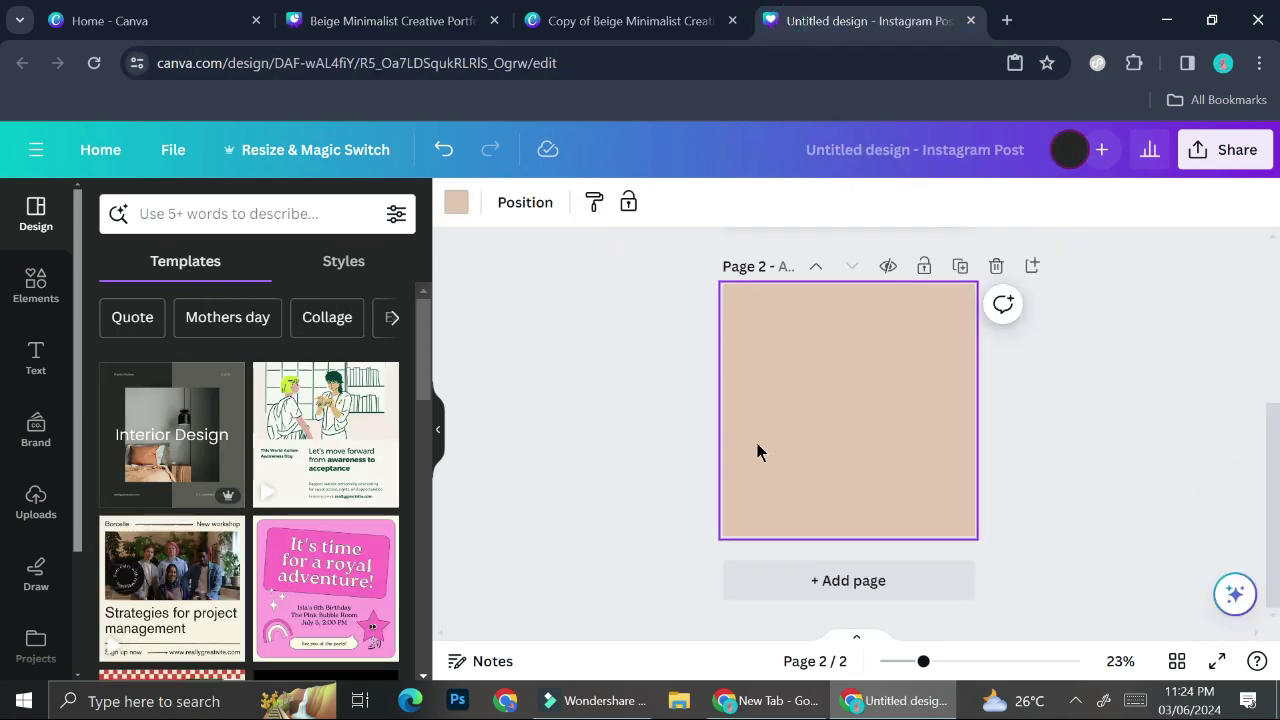